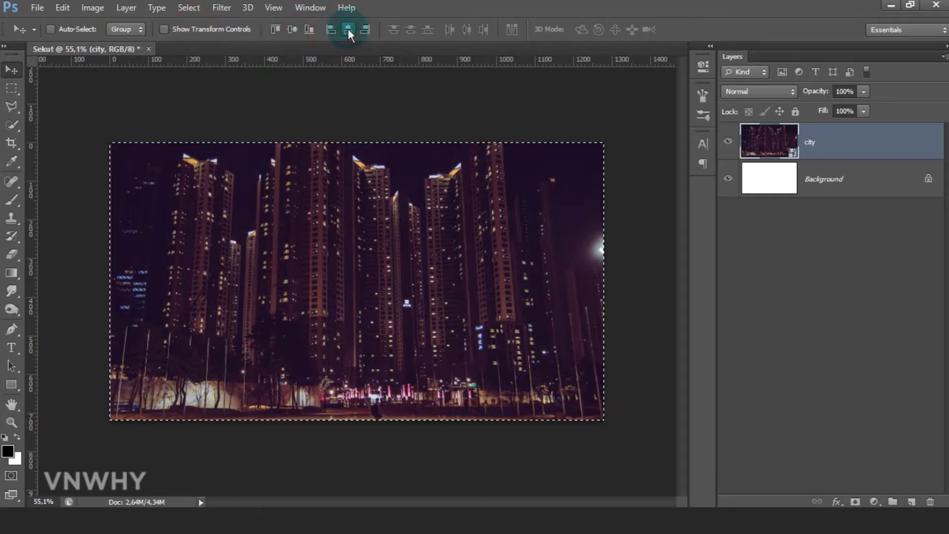
Clear the selection, then slightly enlarge the city image to cover the canvas edges and shift it lower
click(189, 7)
click(191, 36)
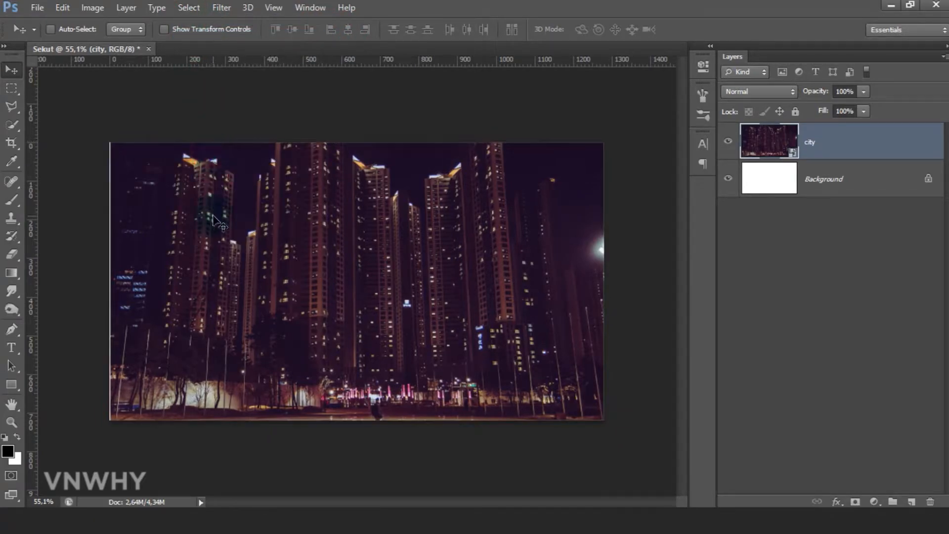
key(ctrl+t)
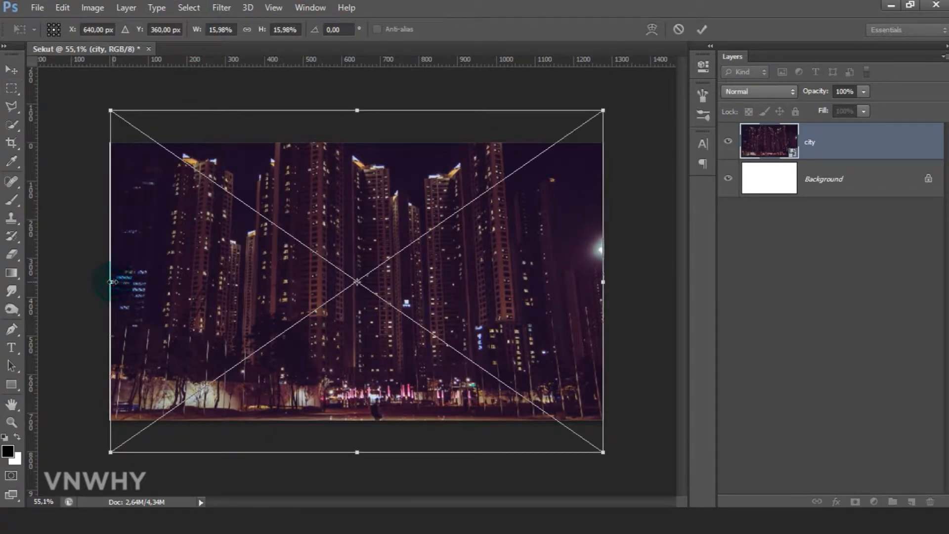
double_click(401, 300)
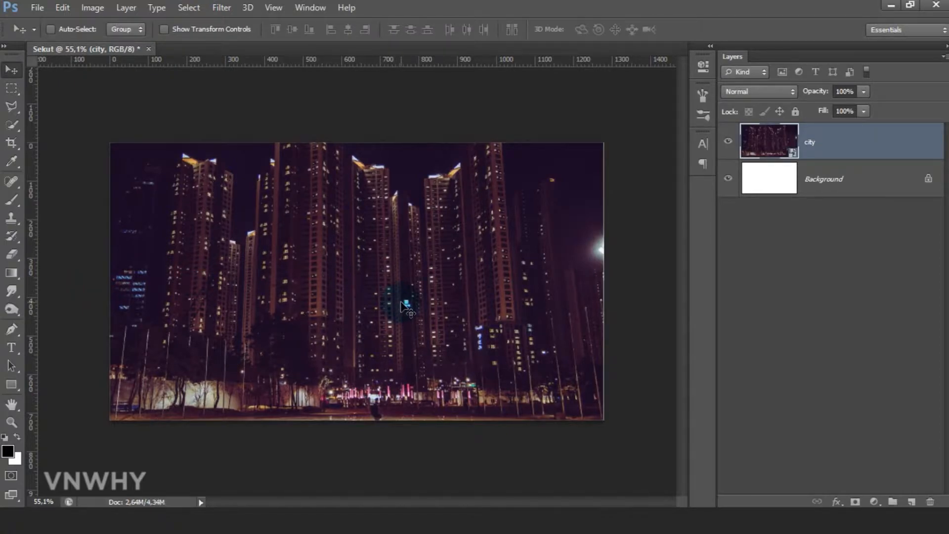
key(ctrl+t)
drag(604, 282, 611, 282)
double_click(528, 282)
drag(528, 283, 506, 273)
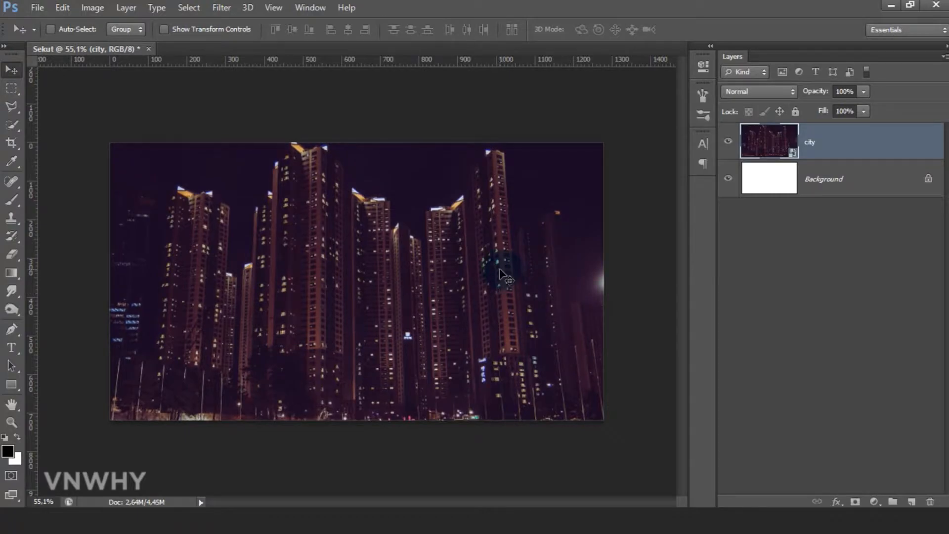
Set the crop ratio to Unconstrained and apply a crop spanning the full width of the canvas
click(7, 143)
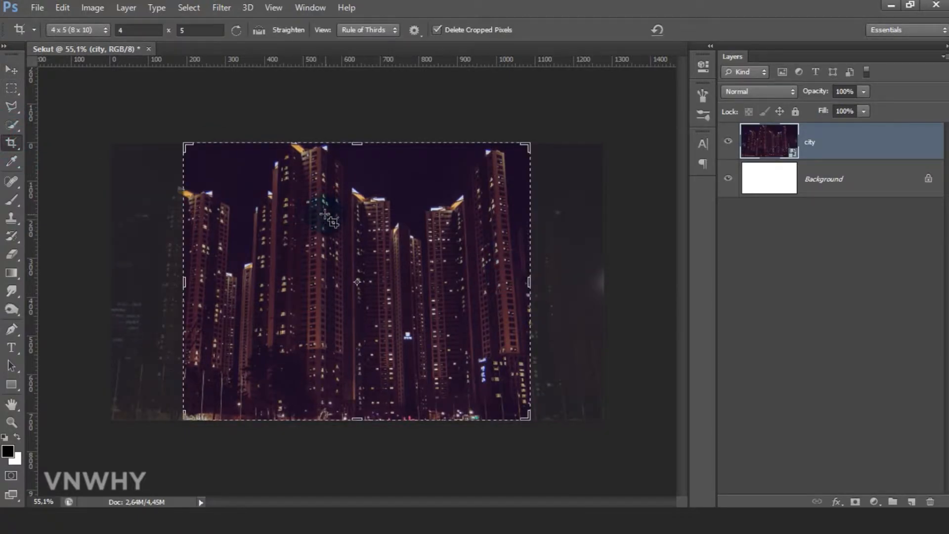
click(77, 29)
click(91, 41)
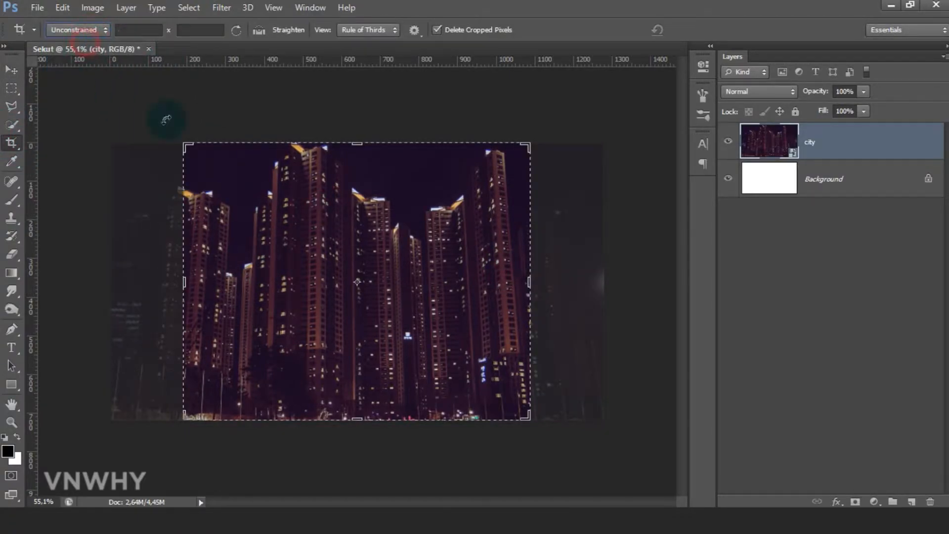
drag(183, 282, 110, 281)
key(Return)
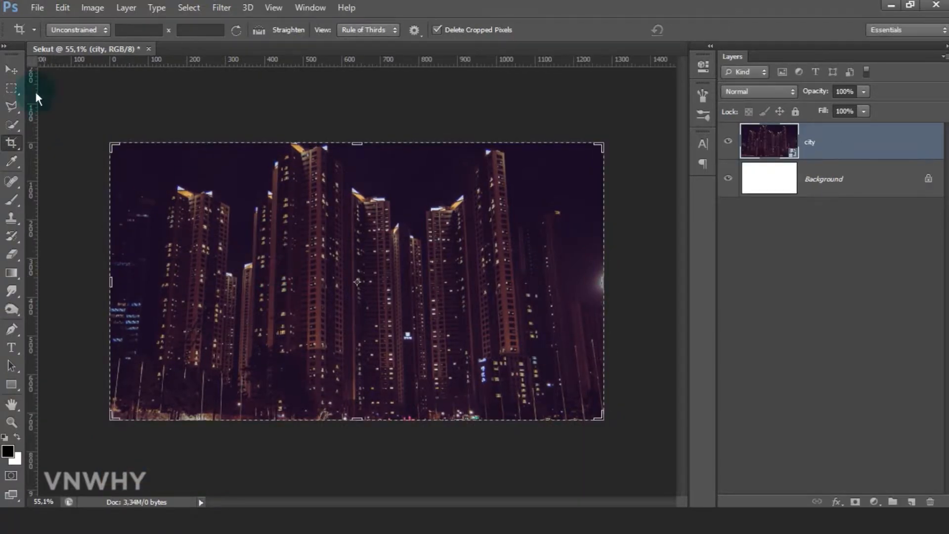
click(12, 69)
key(ctrl+0)
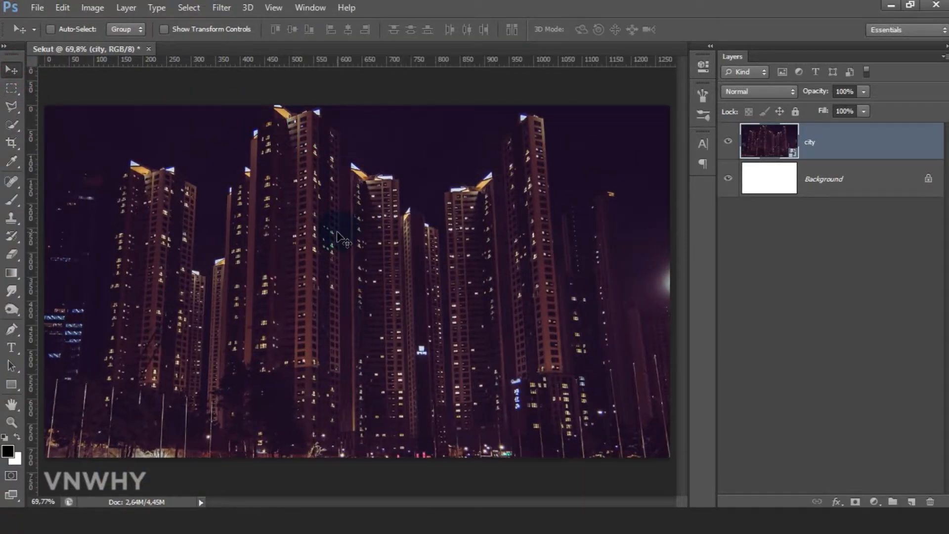
Add a Hue/Saturation adjustment layer above the city image with Saturation at -100
click(874, 501)
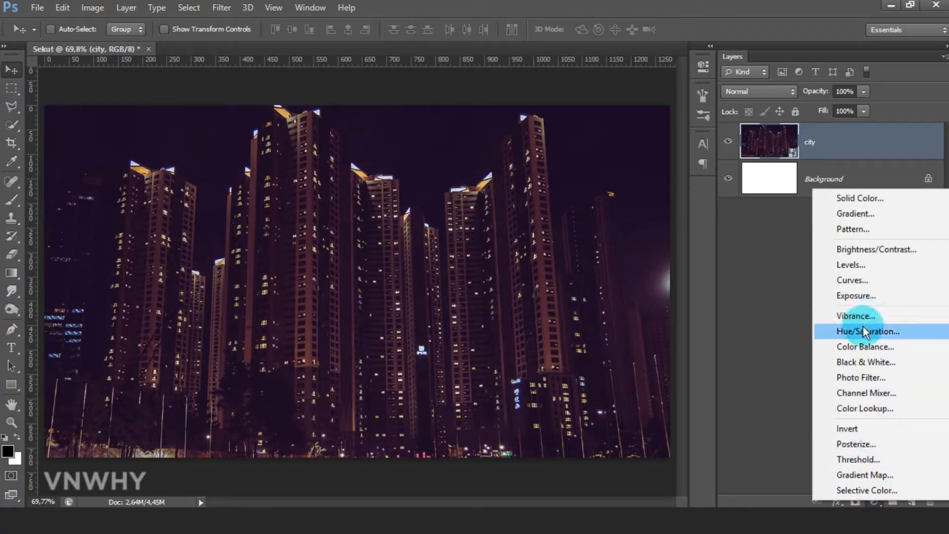
click(835, 327)
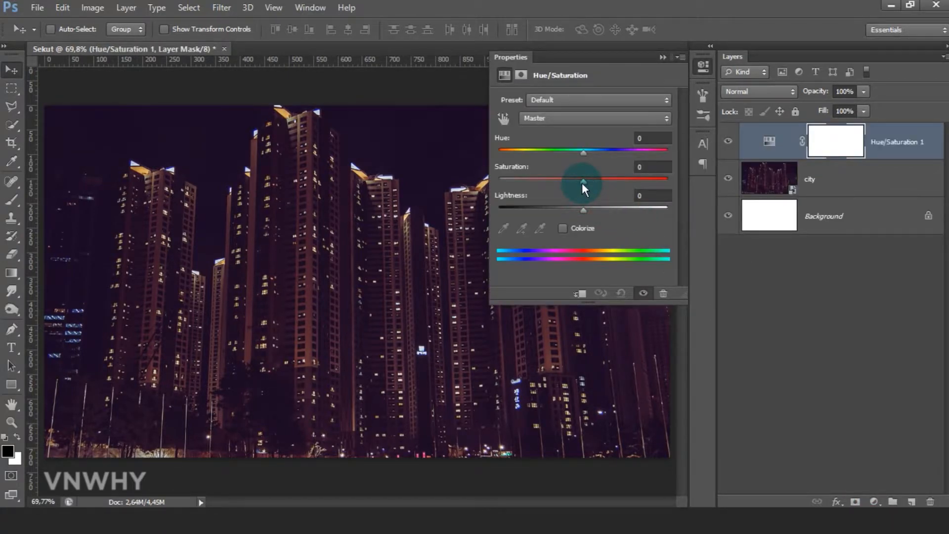
drag(583, 183, 498, 182)
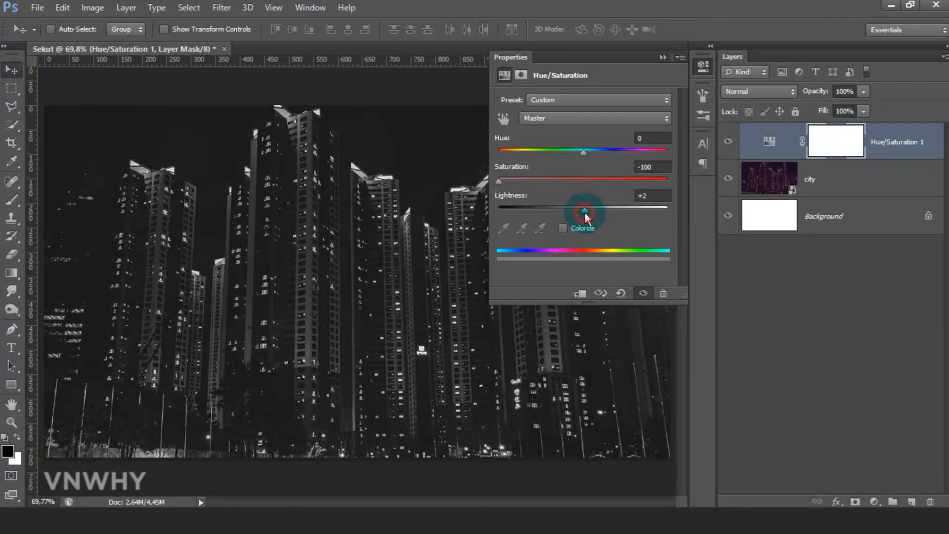
click(663, 56)
Add a Brightness/Contrast adjustment layer with Brightness -50 and Contrast 31, leaving no layer selected
click(875, 502)
click(898, 247)
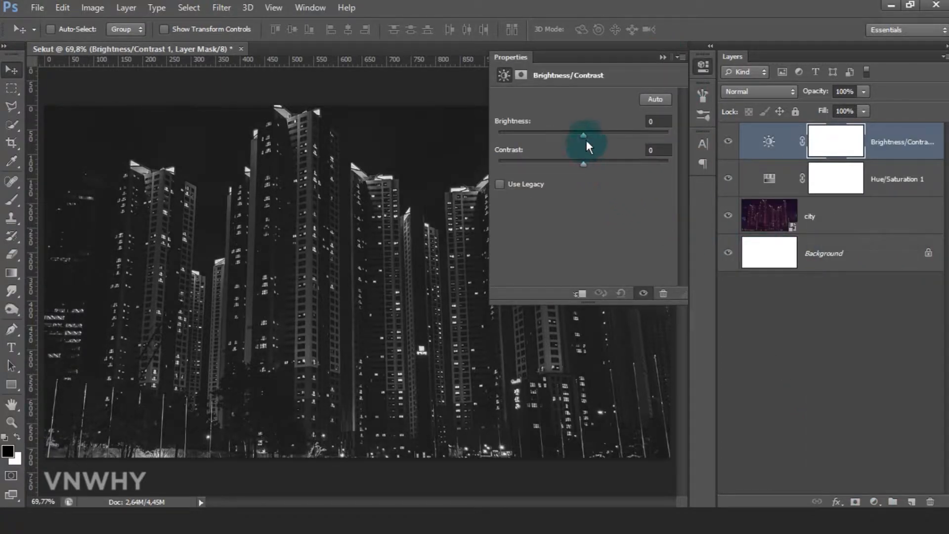
drag(587, 139, 608, 169)
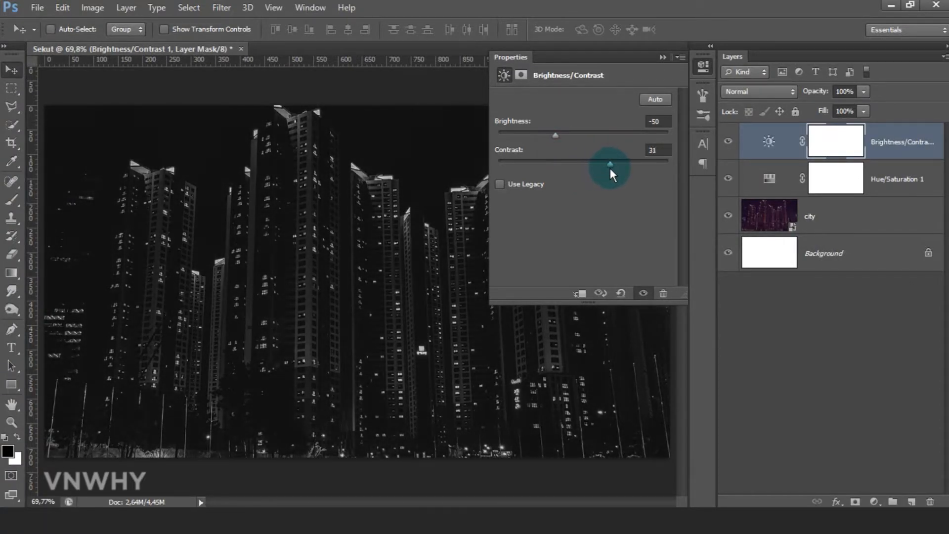
click(663, 58)
click(823, 317)
Add the white text SEKUT in the Facon font at 60 pt and move it near the middle of the canvas
click(13, 346)
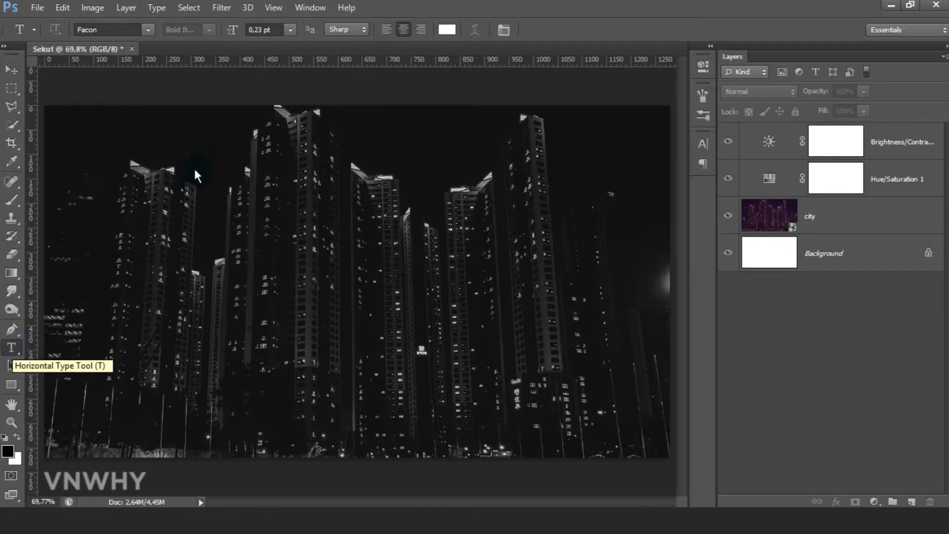
click(290, 30)
click(280, 248)
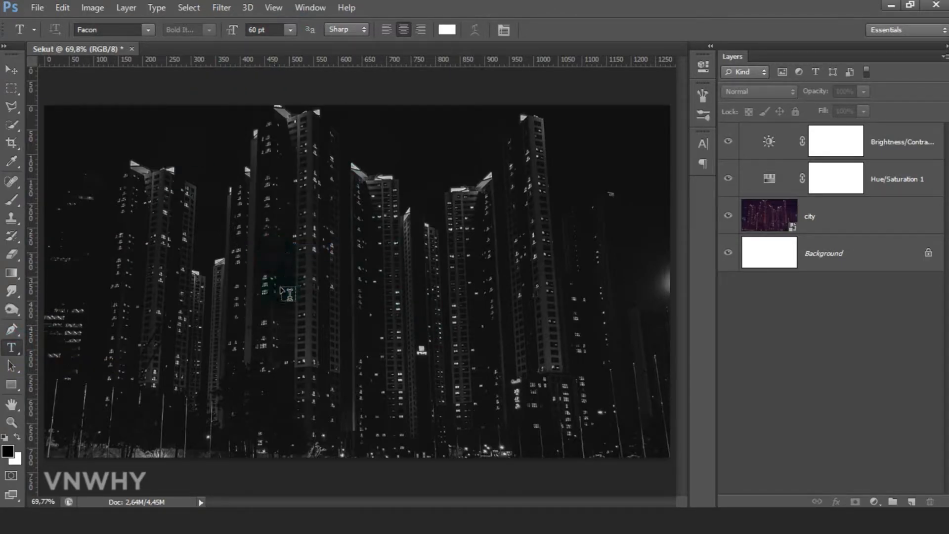
click(242, 286)
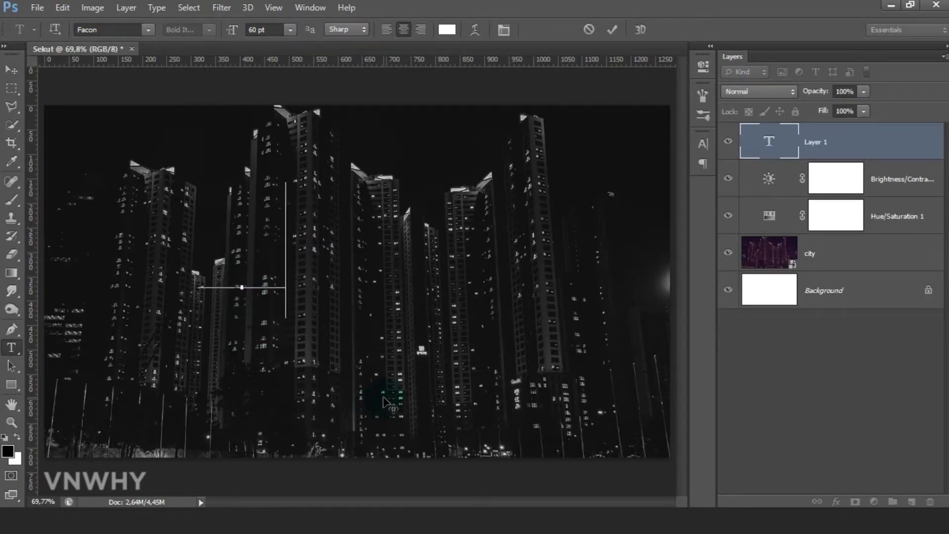
text(SEKUT)
click(11, 69)
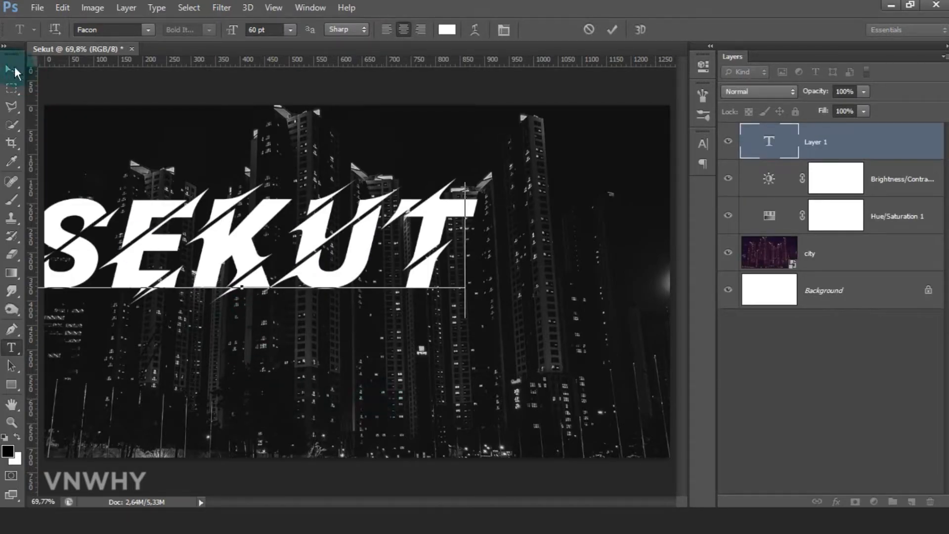
drag(350, 261, 398, 312)
Check which font the SEKUT text uses
double_click(769, 141)
click(86, 29)
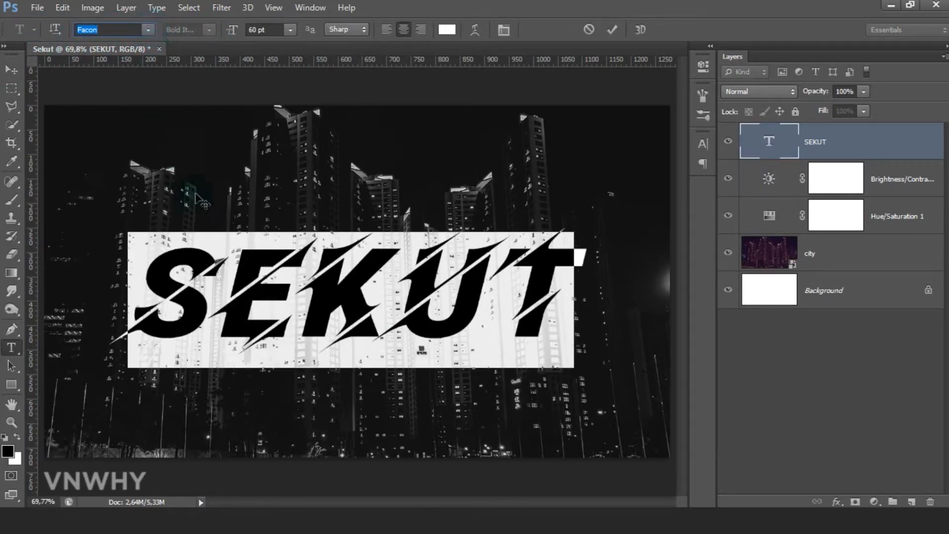
click(11, 69)
Align the SEKUT text to the centre of the whole canvas and clear the selection
click(189, 7)
click(211, 21)
click(348, 29)
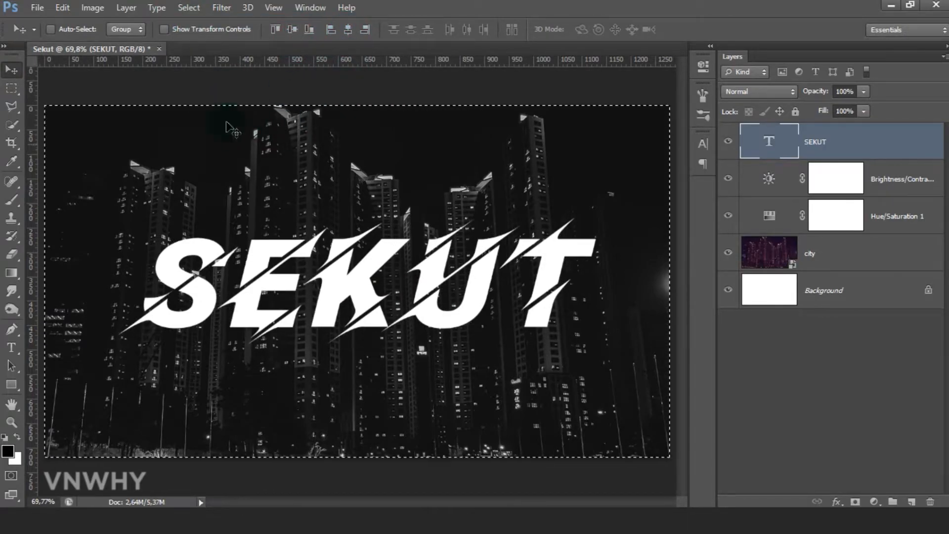
click(189, 7)
click(195, 36)
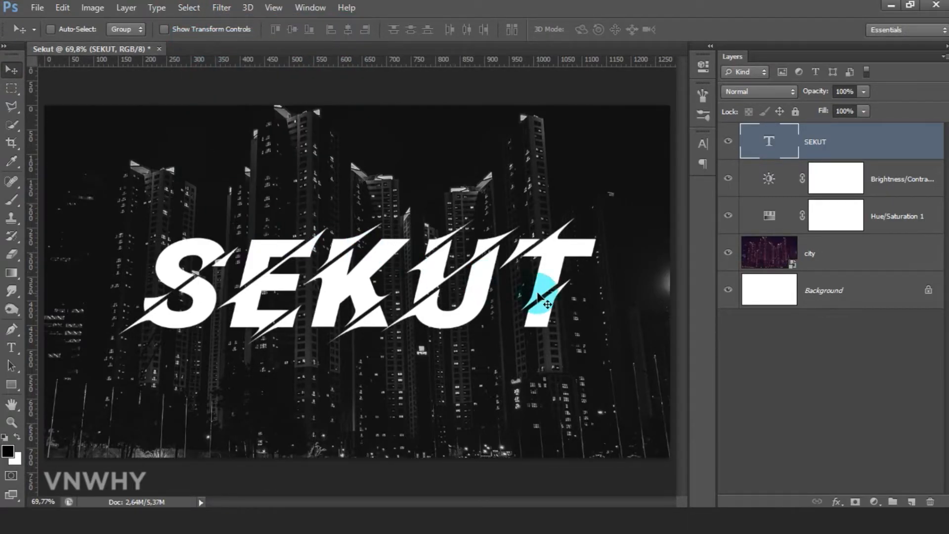
Give the SEKUT text a Bevel & Emboss effect with a Texture pattern at 100% scale and +99% depth
click(914, 152)
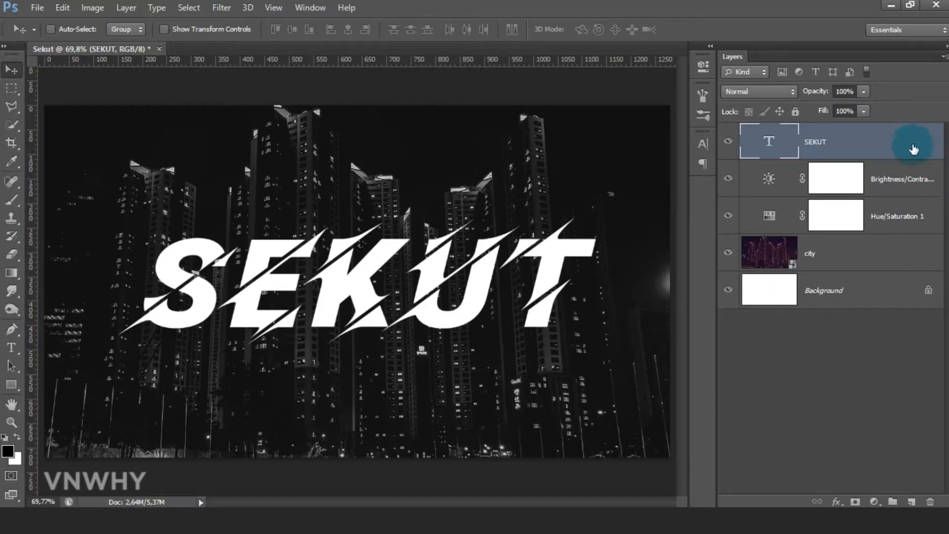
right_click(913, 146)
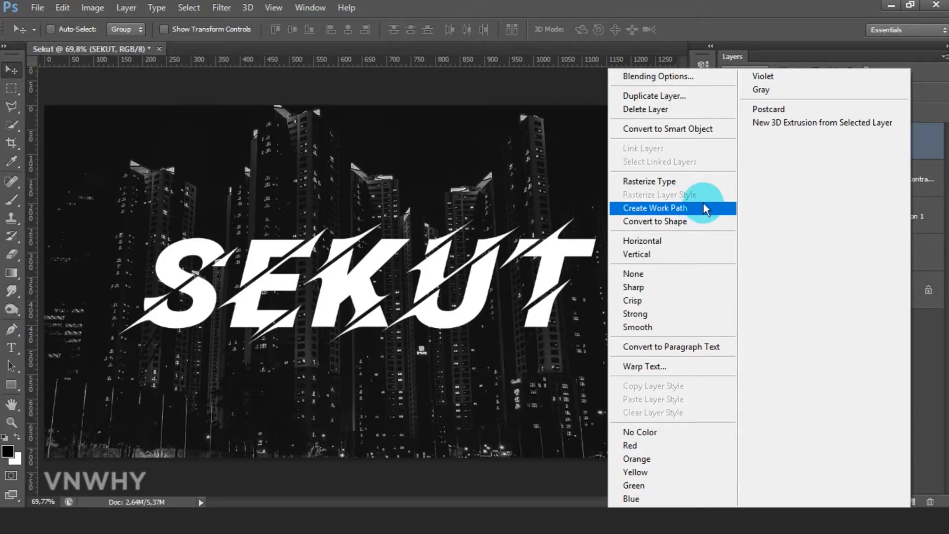
click(706, 77)
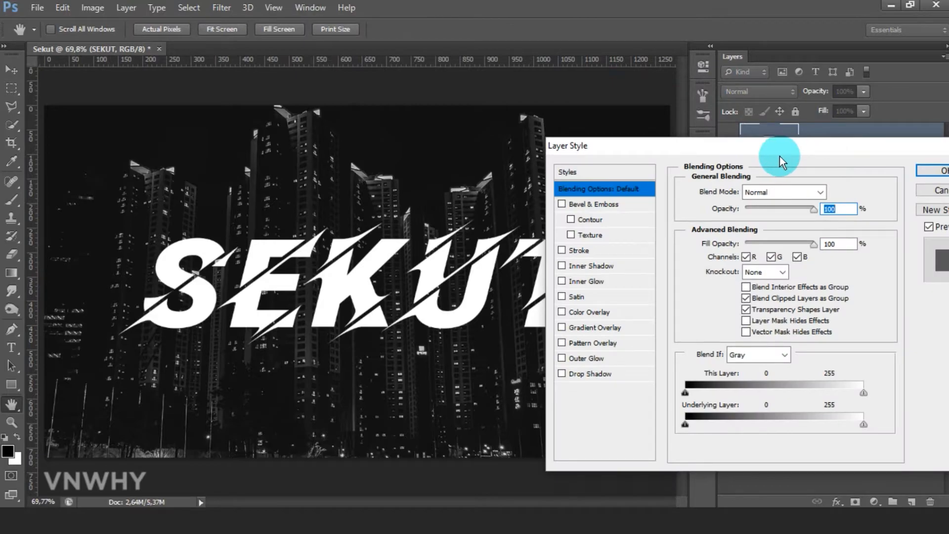
click(601, 206)
click(590, 234)
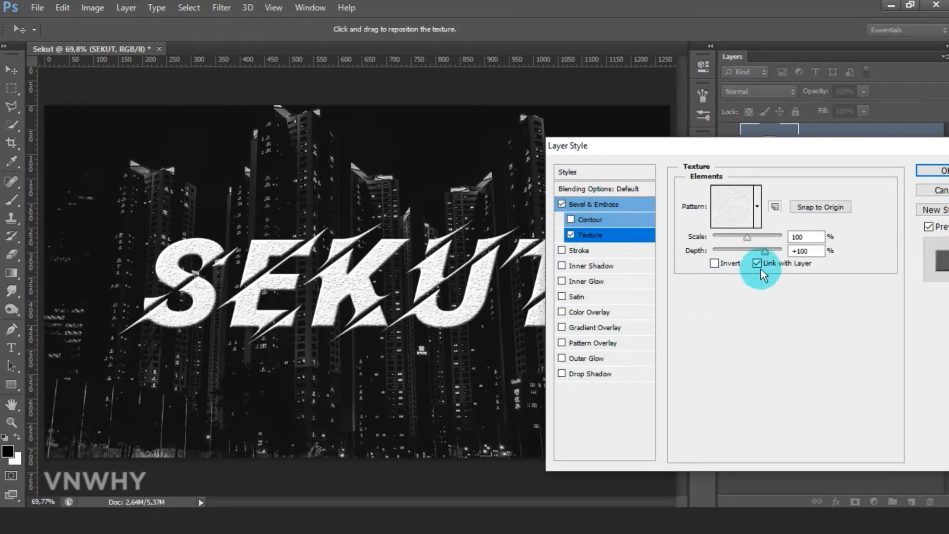
click(757, 207)
click(755, 251)
click(865, 296)
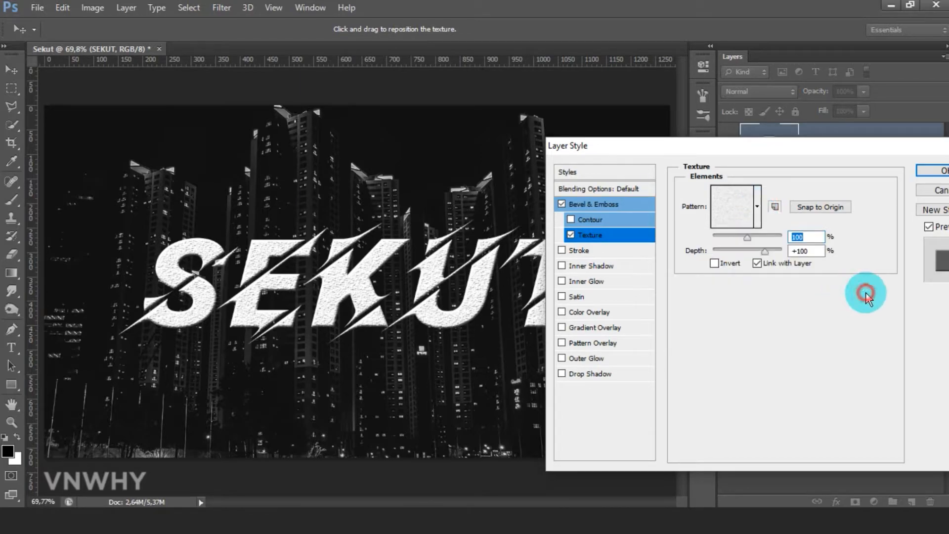
drag(765, 252, 765, 253)
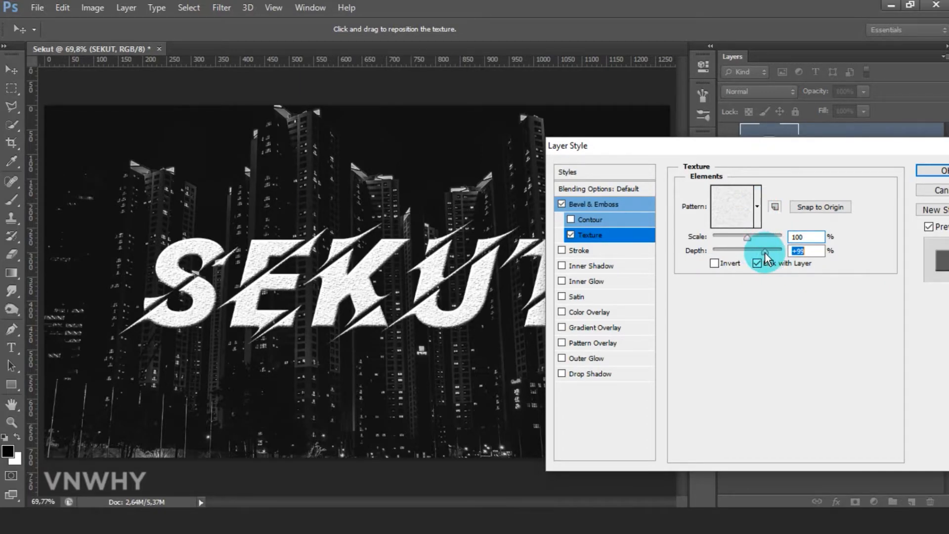
Add a Color Overlay in red ff2727 to the SEKUT text and apply the layer style
click(578, 310)
click(840, 193)
mouse_move(763, 230)
mouse_down()
mouse_move(763, 205)
mouse_move(737, 191)
mouse_move(786, 191)
mouse_up()
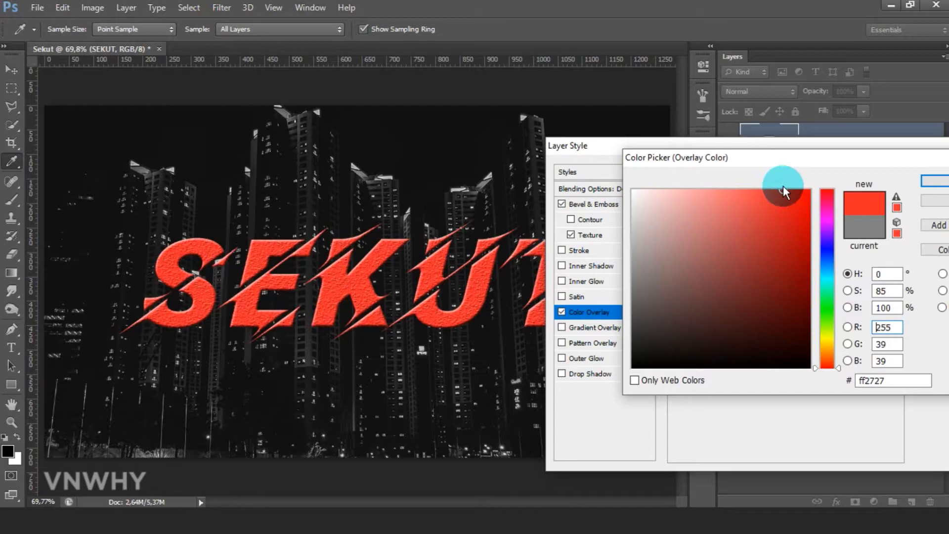
click(940, 182)
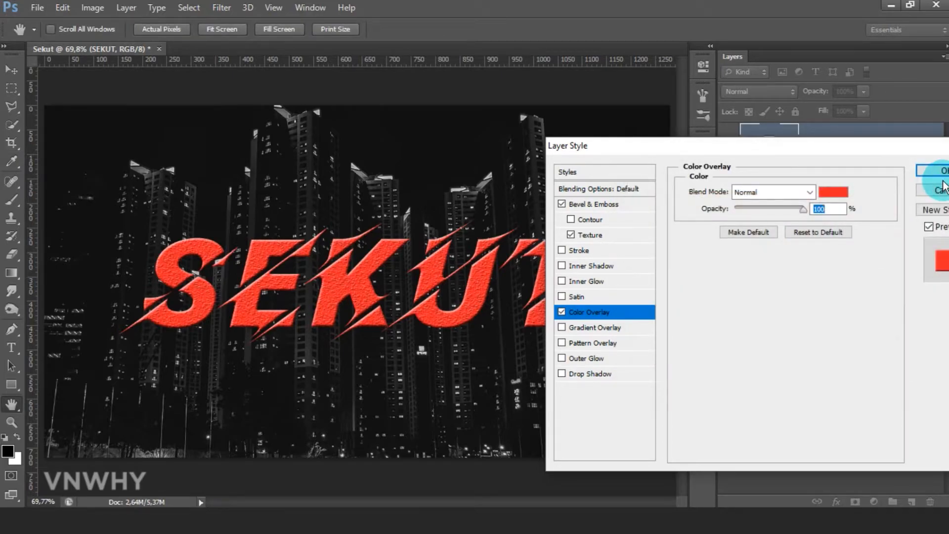
click(934, 169)
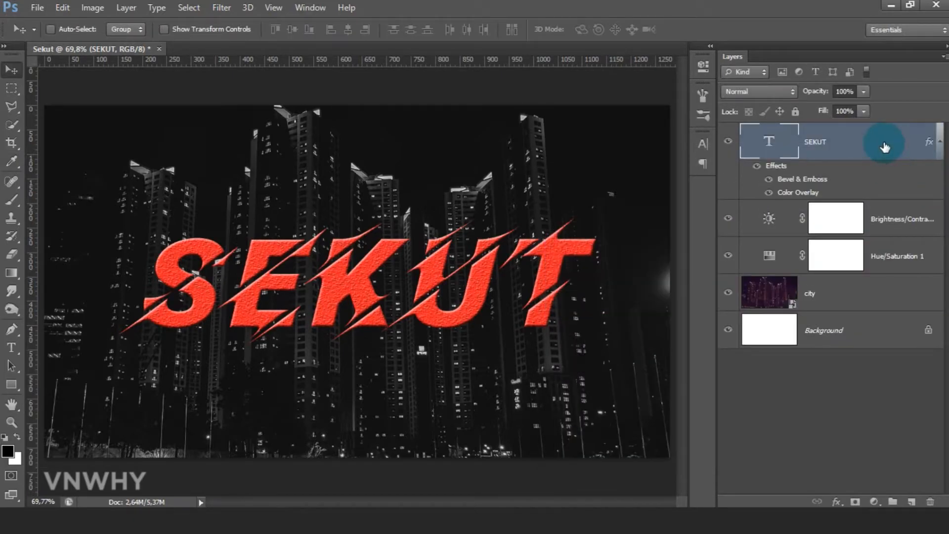
Collapse the SEKUT layer's effects list and rasterize its type
click(940, 141)
right_click(888, 143)
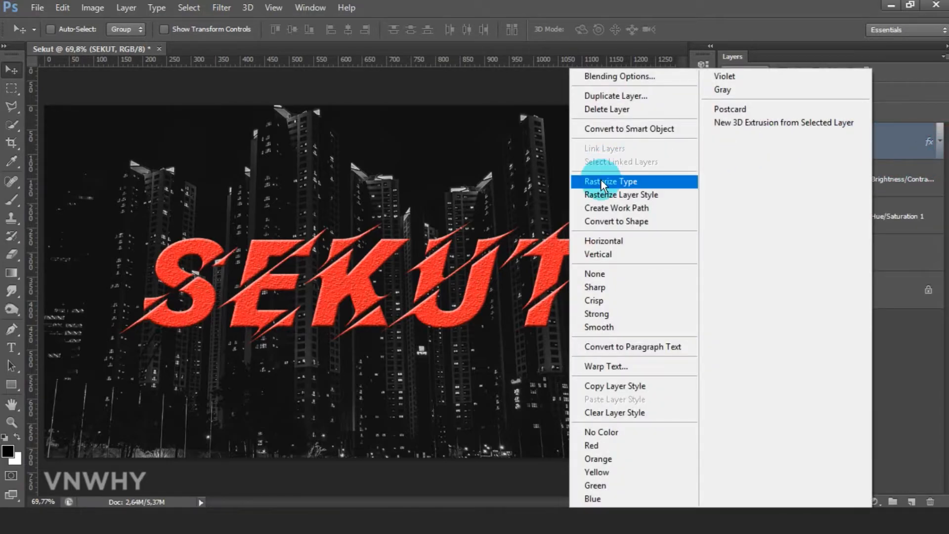
click(604, 179)
Duplicate the rasterized SEKUT layer under the name PUTIH
click(877, 147)
right_click(873, 144)
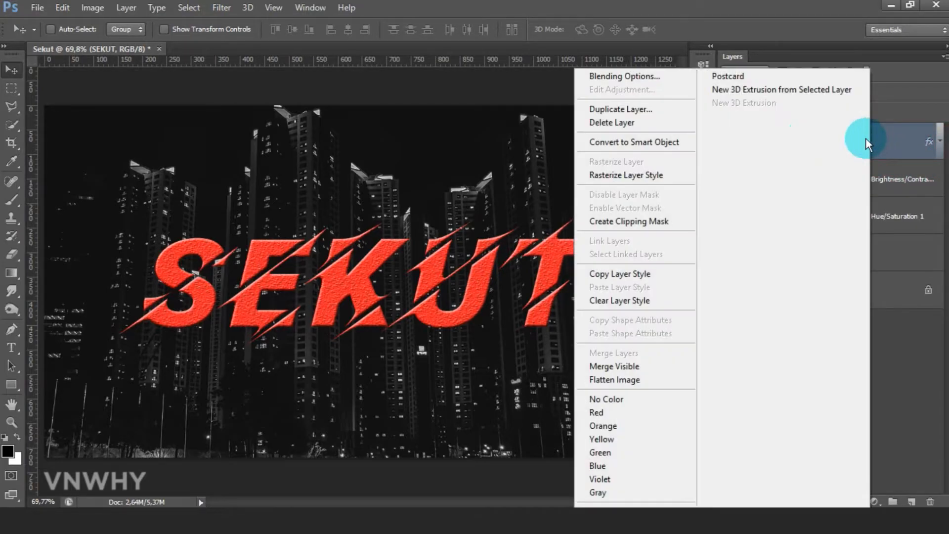
click(633, 106)
click(510, 177)
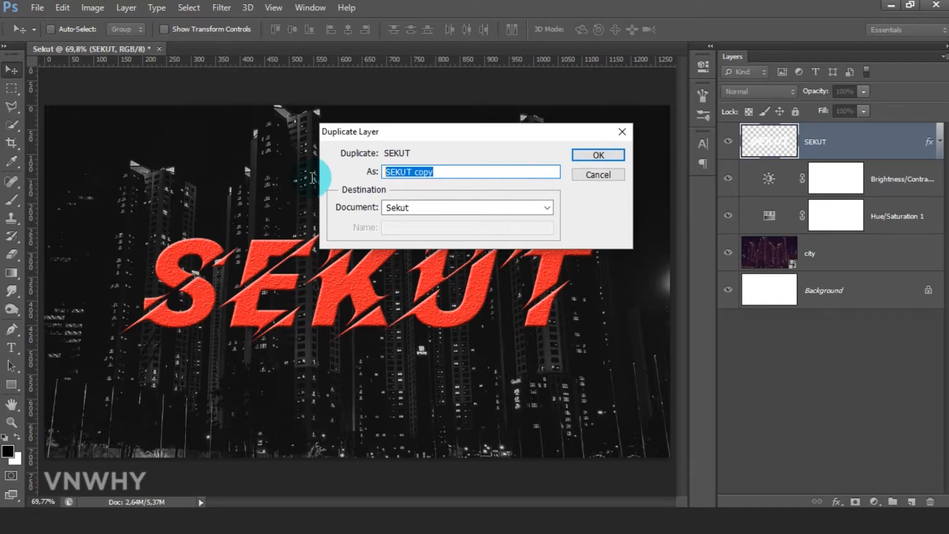
text(pUTI)
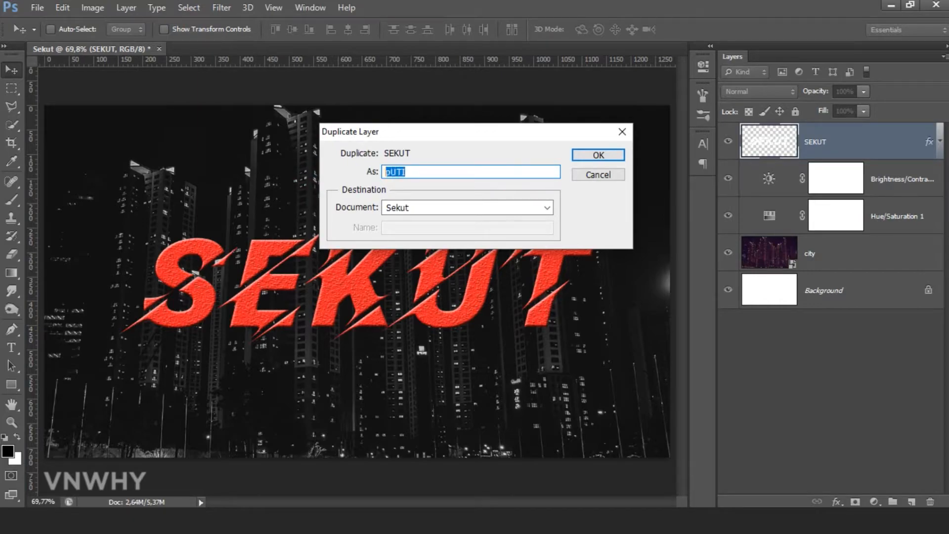
text(H)
key(Return)
Rename the original SEKUT layer to MERAH
click(822, 190)
double_click(822, 185)
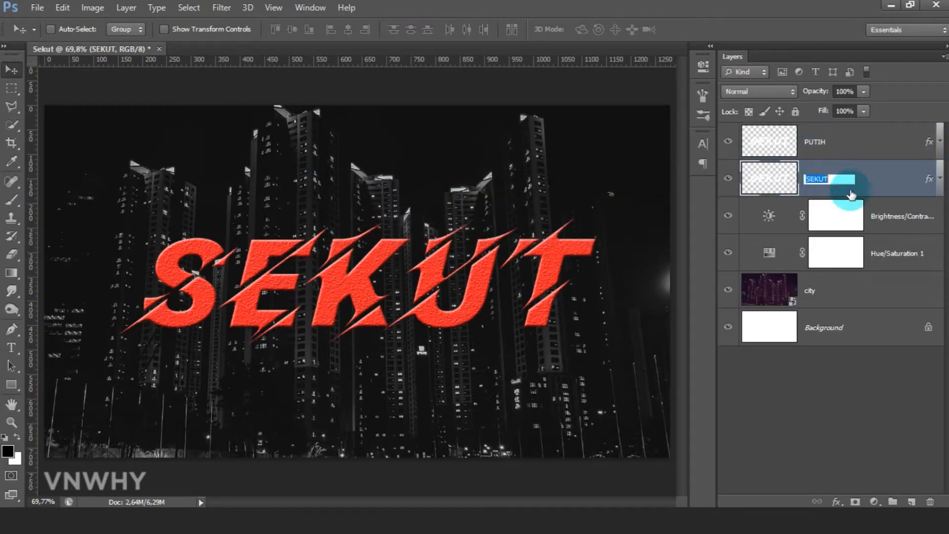
text(MERAH)
click(901, 197)
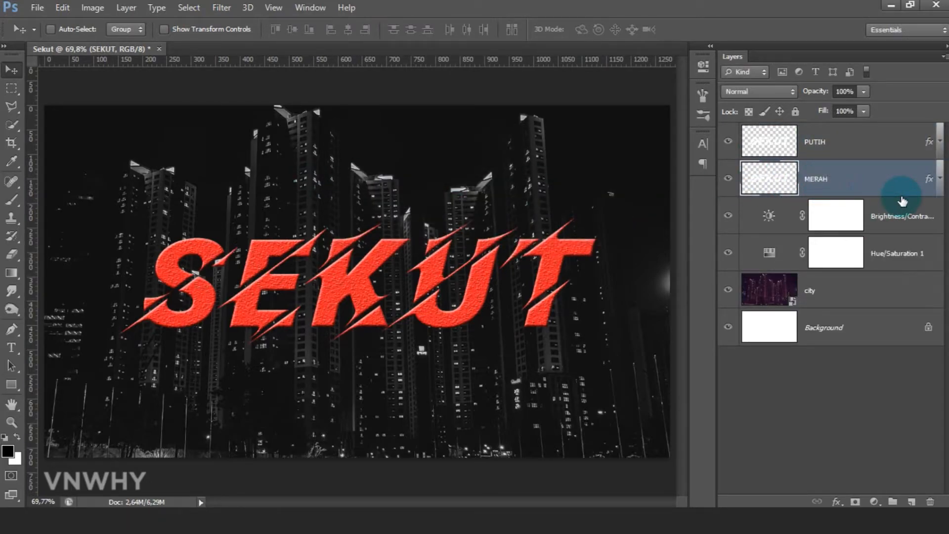
Change the PUTIH layer's Color Overlay to white ffffff and apply the layer style
click(884, 153)
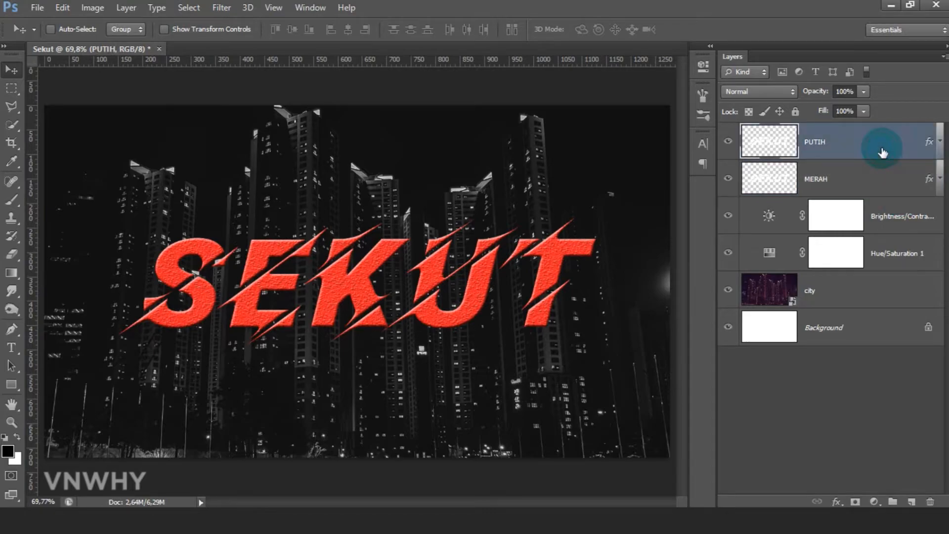
double_click(880, 148)
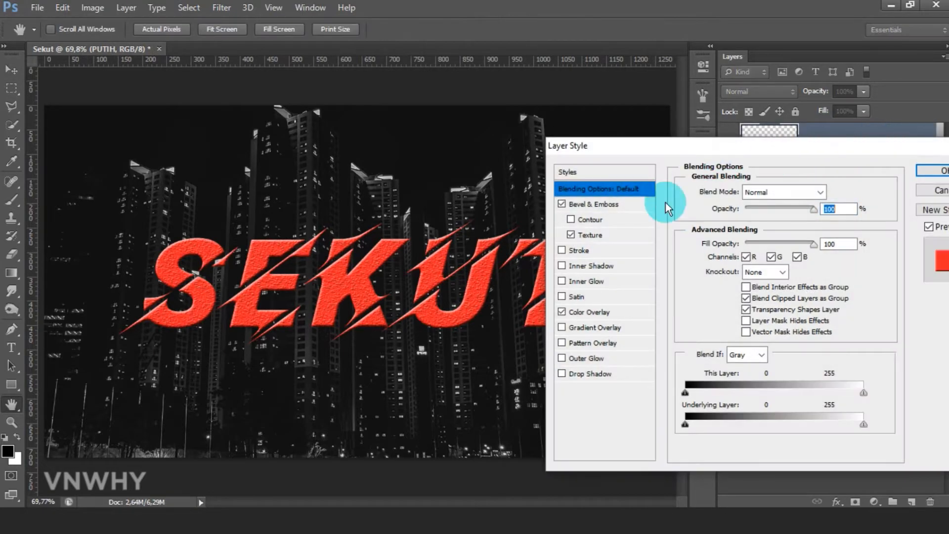
click(584, 314)
click(833, 193)
drag(682, 229, 621, 188)
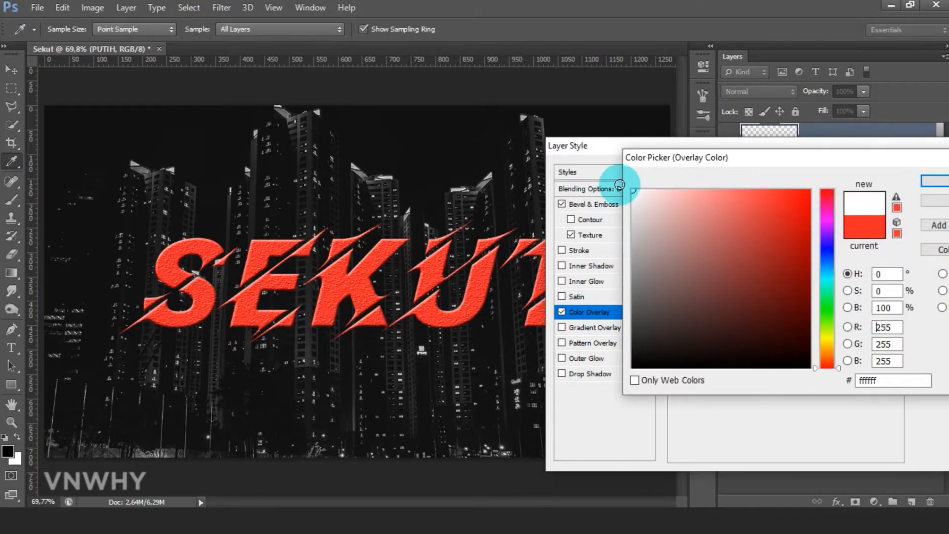
click(942, 182)
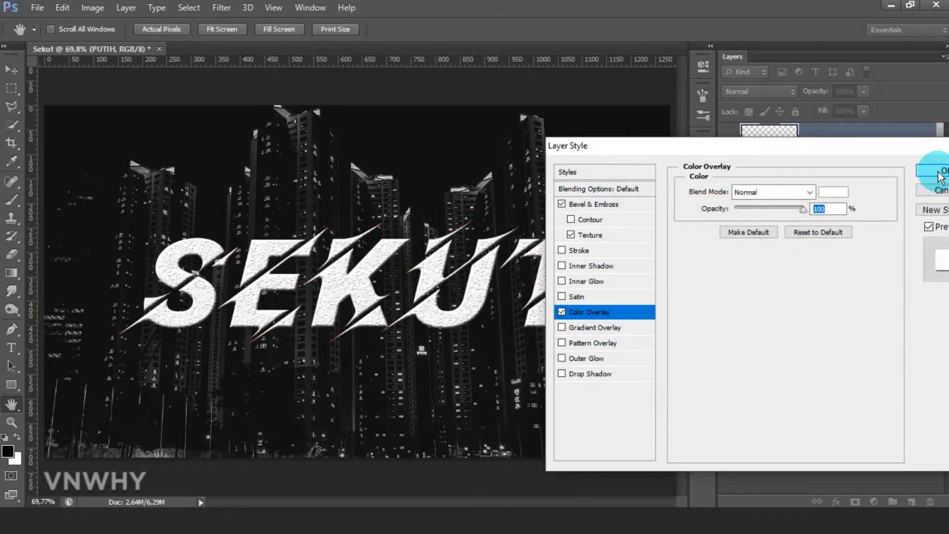
click(825, 169)
click(249, 292)
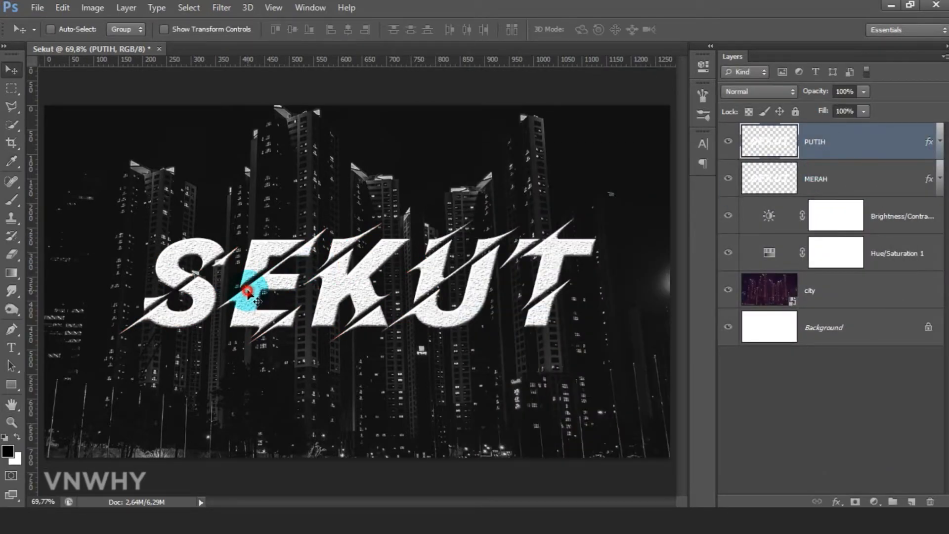
Add a layer mask to the PUTIH layer and set the foreground color to black
click(854, 501)
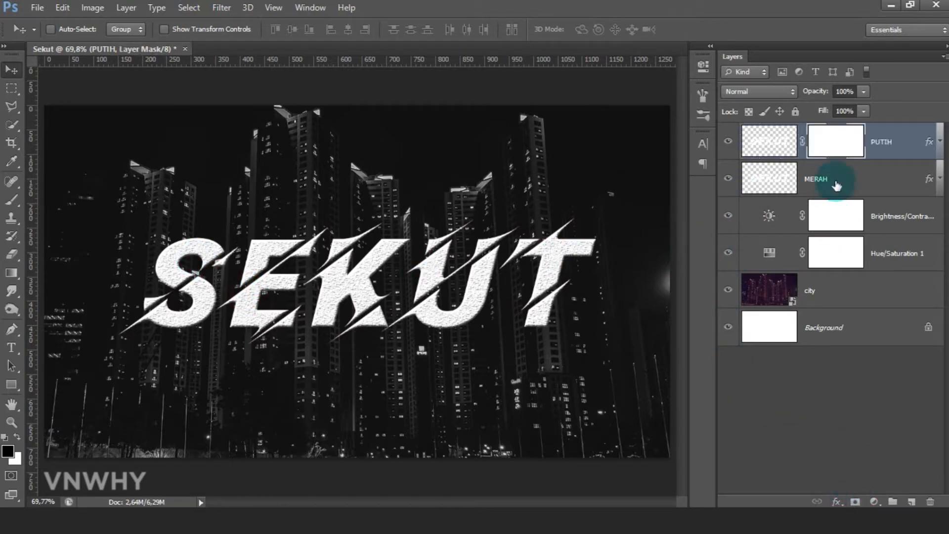
click(8, 451)
click(785, 371)
click(934, 179)
click(165, 272)
Paint black on the PUTIH mask with a 34 px hard brush over the upper slice of the S, revealing its red copy
key(z)
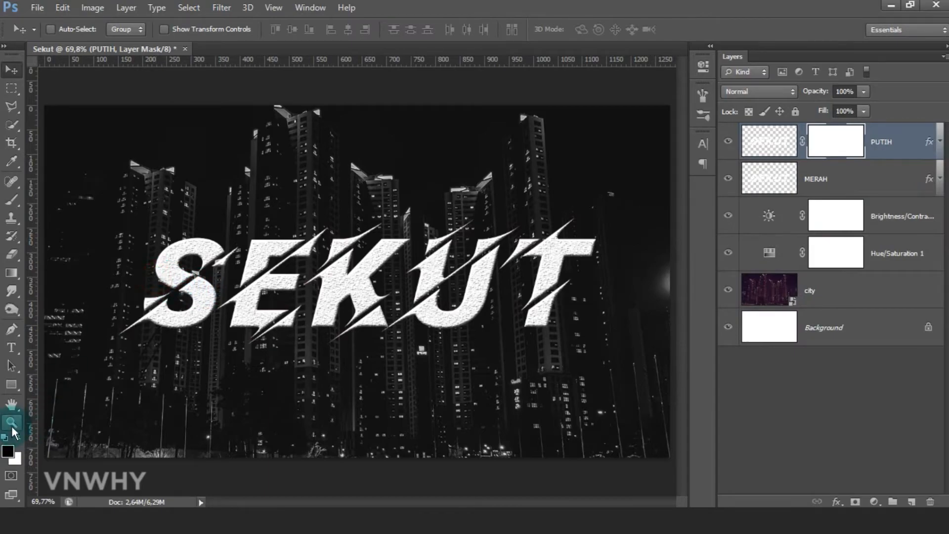
click(165, 274)
click(144, 289)
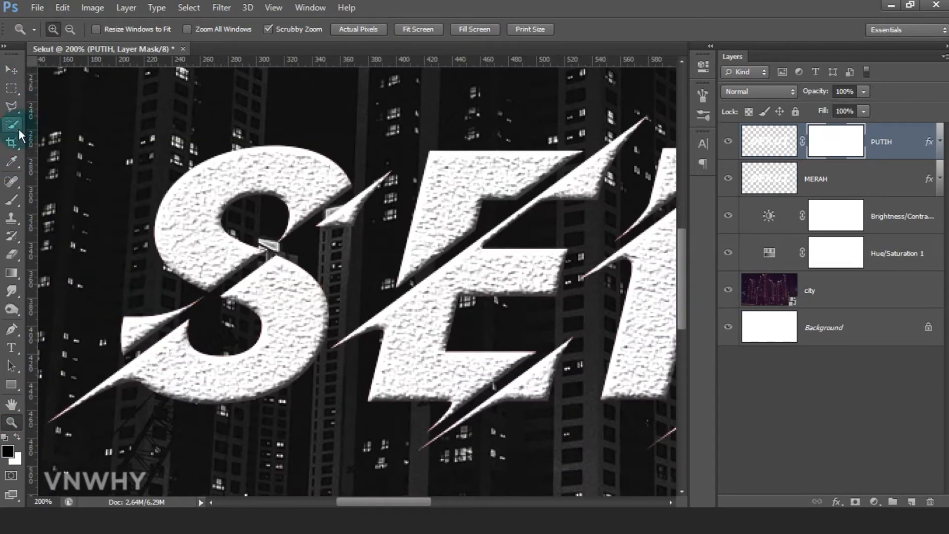
click(11, 200)
right_click(192, 231)
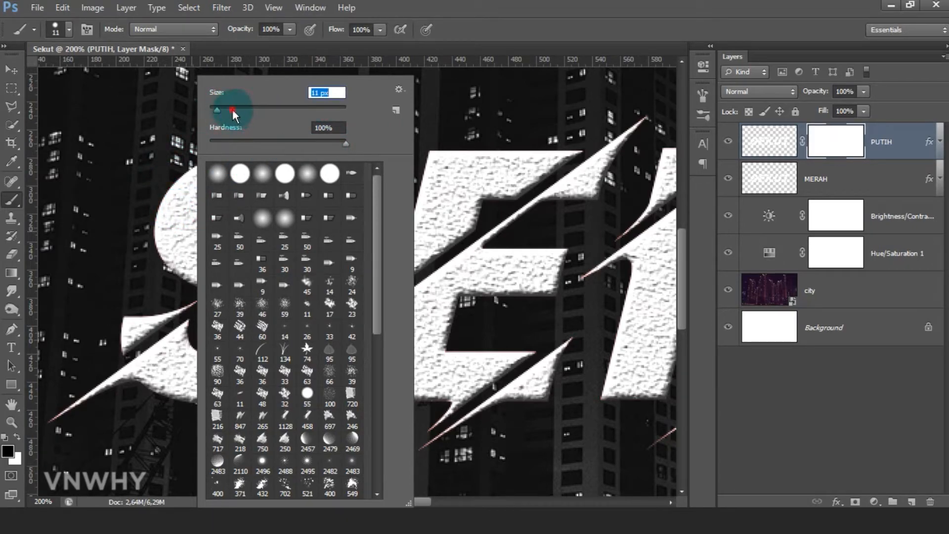
click(148, 158)
mouse_move(199, 174)
mouse_down()
mouse_move(282, 176)
mouse_move(314, 159)
mouse_move(335, 175)
mouse_move(274, 225)
mouse_move(260, 253)
mouse_move(238, 253)
mouse_move(267, 253)
mouse_move(320, 314)
mouse_move(278, 248)
mouse_move(285, 285)
mouse_move(264, 278)
mouse_move(268, 284)
mouse_move(285, 273)
mouse_move(219, 340)
mouse_up()
click(17, 439)
mouse_move(228, 232)
mouse_down()
mouse_move(185, 215)
mouse_move(170, 242)
mouse_move(217, 273)
mouse_move(141, 301)
mouse_up()
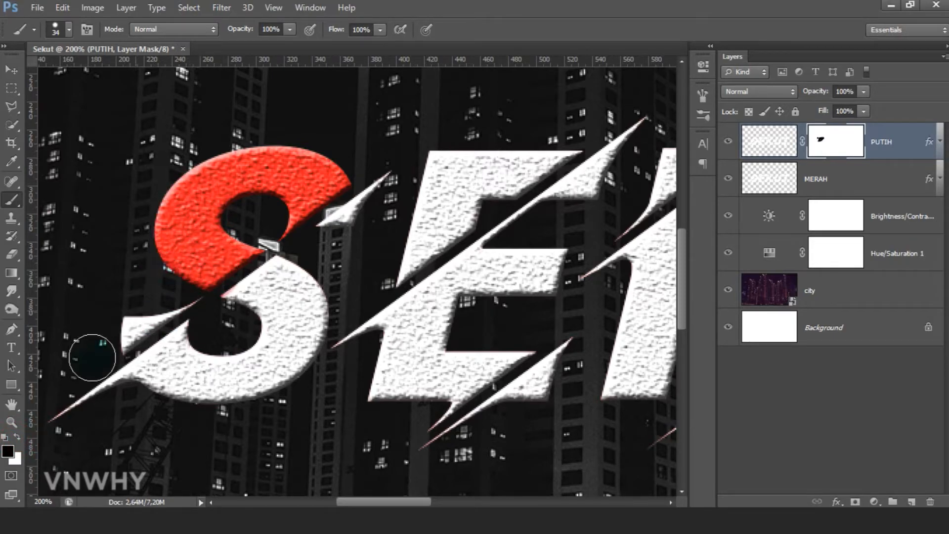
Mask out the small left sliver of the S and the E's upper-left and lower-right slices with black paint
click(18, 437)
click(243, 309)
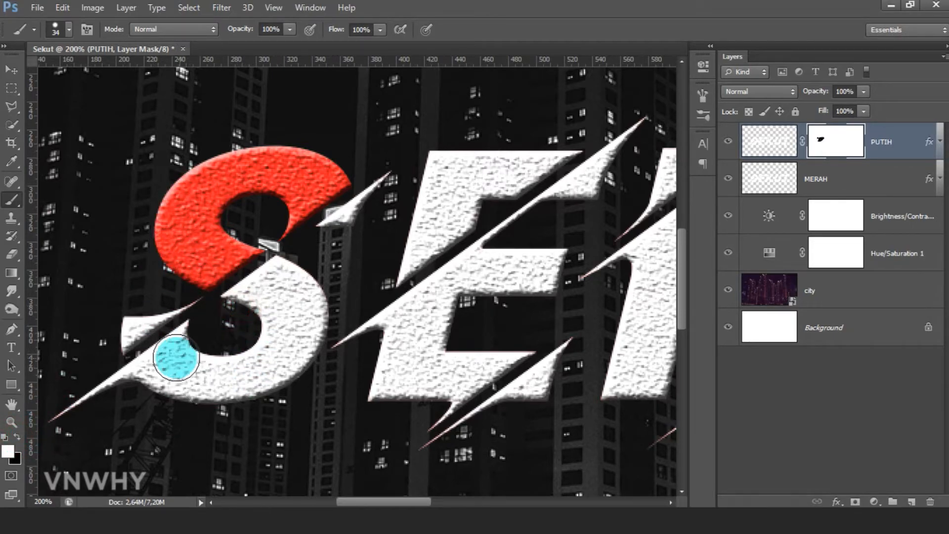
drag(122, 338, 181, 292)
mouse_move(445, 153)
mouse_down()
mouse_move(388, 270)
mouse_move(447, 219)
mouse_move(486, 156)
mouse_move(569, 139)
mouse_move(415, 255)
mouse_up()
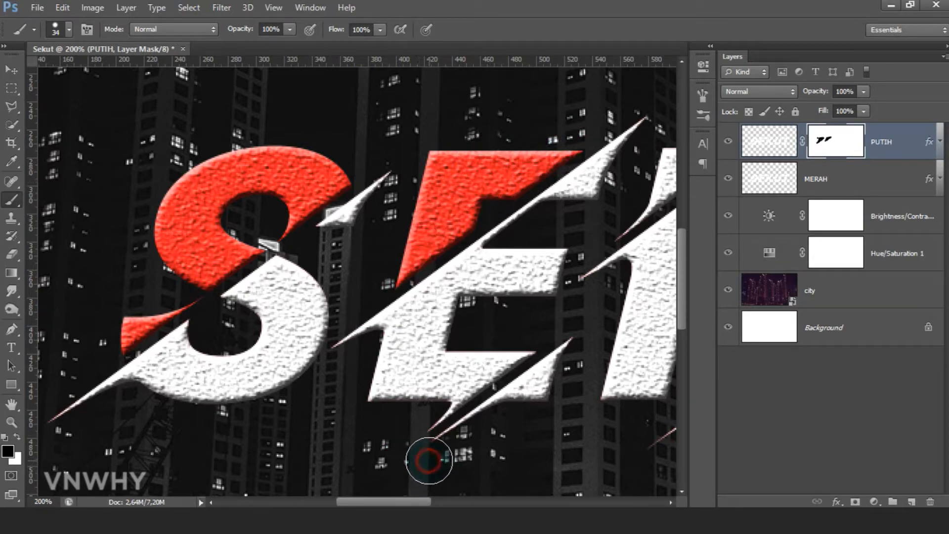
mouse_move(461, 447)
mouse_down()
mouse_move(509, 403)
mouse_move(562, 375)
mouse_move(578, 351)
mouse_up()
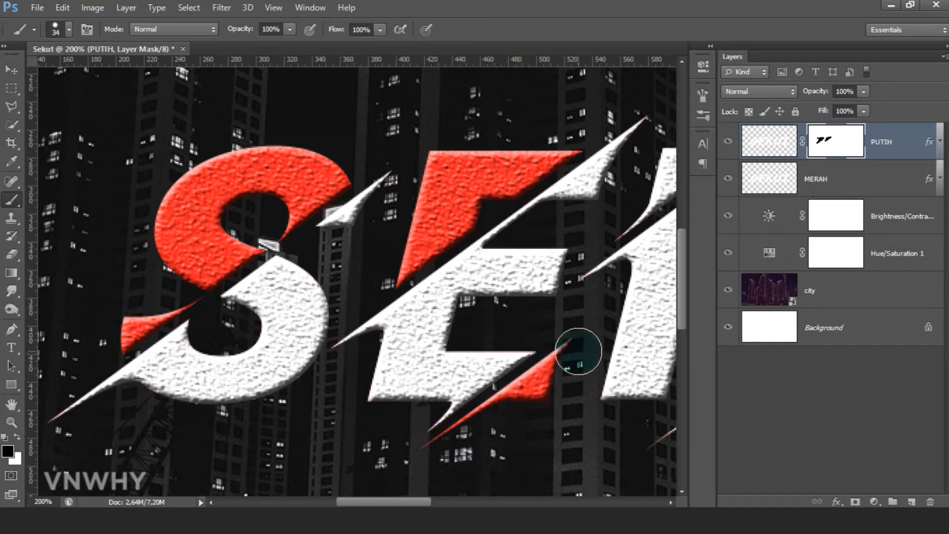
Paint black on the PUTIH mask over the K's upper-left and lower-right slices
drag(409, 493, 446, 491)
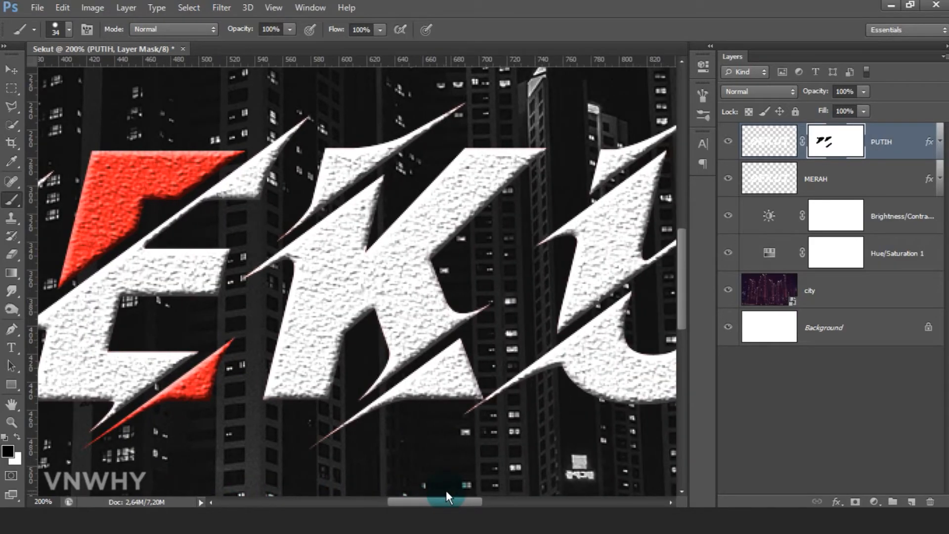
mouse_move(451, 112)
mouse_down()
mouse_move(334, 172)
mouse_move(289, 208)
mouse_up()
drag(319, 463, 320, 462)
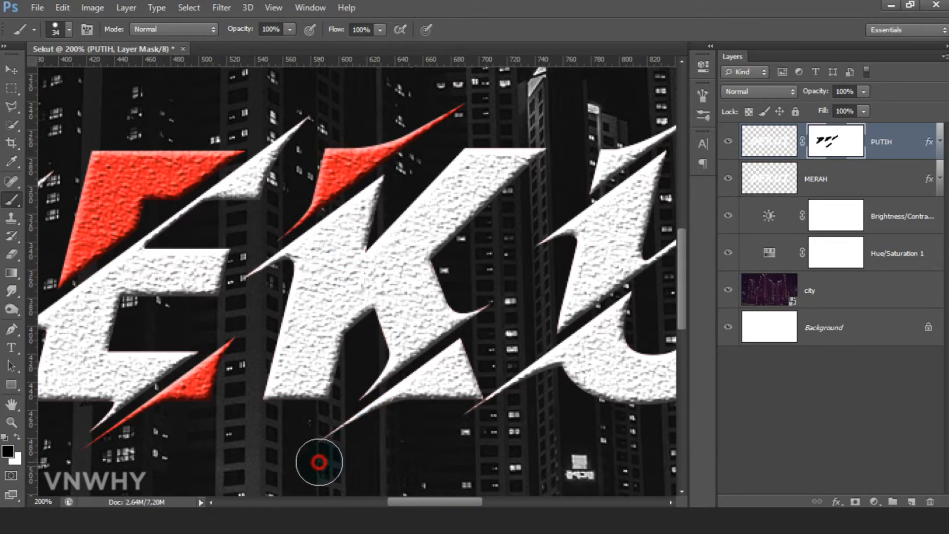
mouse_move(375, 421)
mouse_down()
mouse_move(416, 395)
mouse_move(414, 405)
mouse_move(471, 358)
mouse_move(469, 406)
mouse_move(506, 406)
mouse_up()
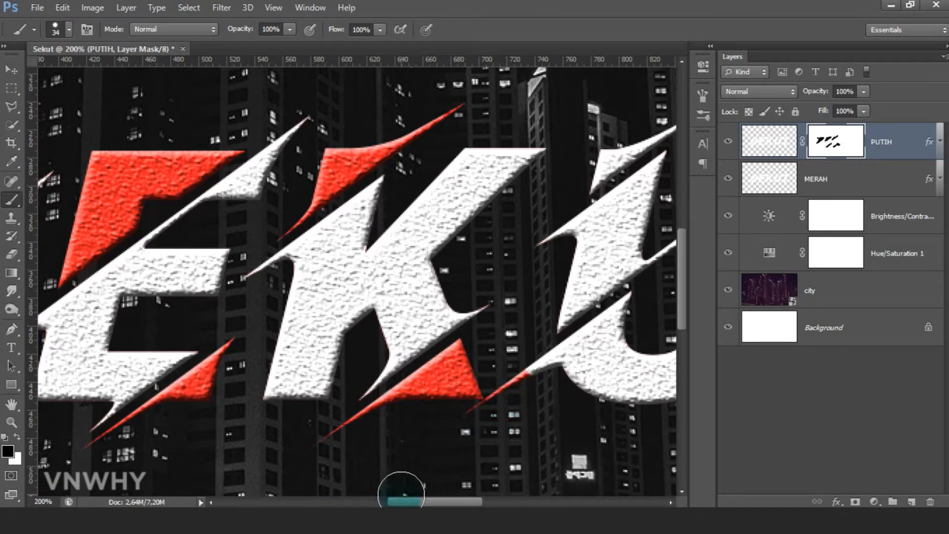
Mask out the U's upper-left sliver and its large lower curve with black paint
drag(405, 503, 447, 502)
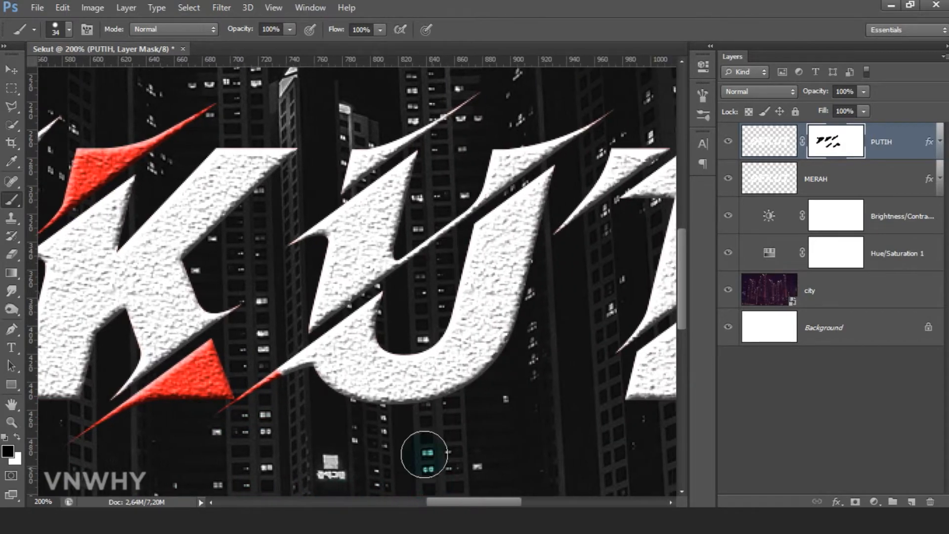
mouse_move(273, 390)
mouse_down()
mouse_move(295, 380)
mouse_move(358, 384)
mouse_move(391, 370)
mouse_move(398, 390)
mouse_move(439, 378)
mouse_move(527, 214)
mouse_move(556, 184)
mouse_move(515, 246)
mouse_move(471, 374)
mouse_move(443, 323)
mouse_move(487, 238)
mouse_move(516, 218)
mouse_move(432, 348)
mouse_move(363, 343)
mouse_move(383, 313)
mouse_move(287, 379)
mouse_up()
mouse_move(462, 95)
mouse_down()
mouse_move(403, 110)
mouse_move(327, 170)
mouse_move(388, 128)
mouse_up()
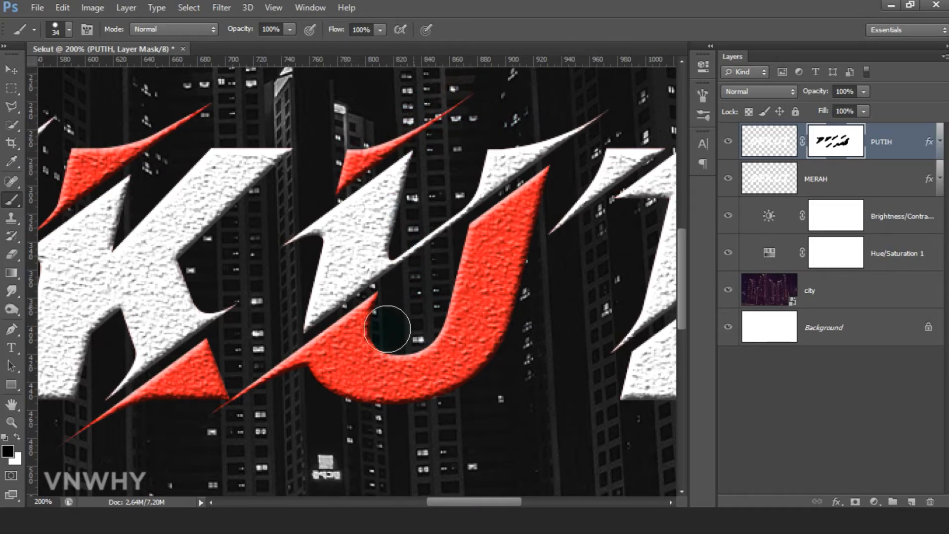
Paint black on the PUTIH mask over the T's upper-left sliver and lower stem slice
drag(441, 501, 477, 492)
mouse_move(352, 253)
mouse_down()
mouse_move(336, 235)
mouse_move(366, 188)
mouse_move(350, 208)
mouse_move(384, 160)
mouse_move(418, 144)
mouse_move(378, 171)
mouse_up()
mouse_move(420, 366)
mouse_down()
mouse_move(406, 383)
mouse_move(423, 392)
mouse_move(458, 384)
mouse_move(431, 353)
mouse_move(529, 280)
mouse_up()
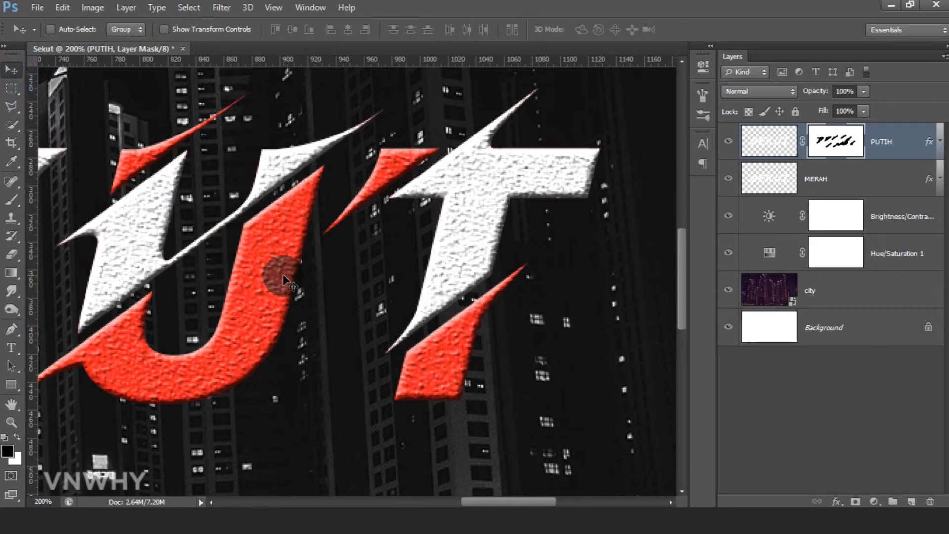
key(ctrl+0)
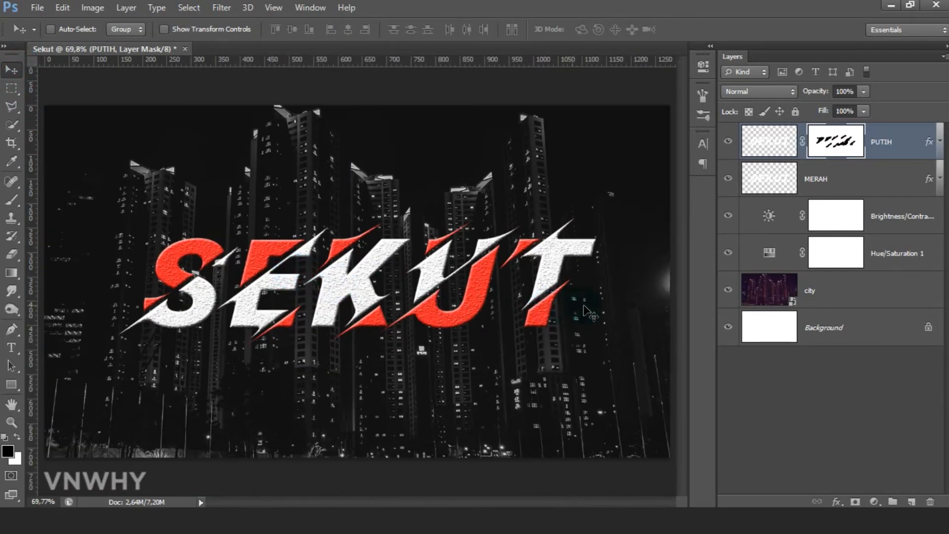
Add a dark blue Solid Color fill layer directly above the Background layer
click(760, 327)
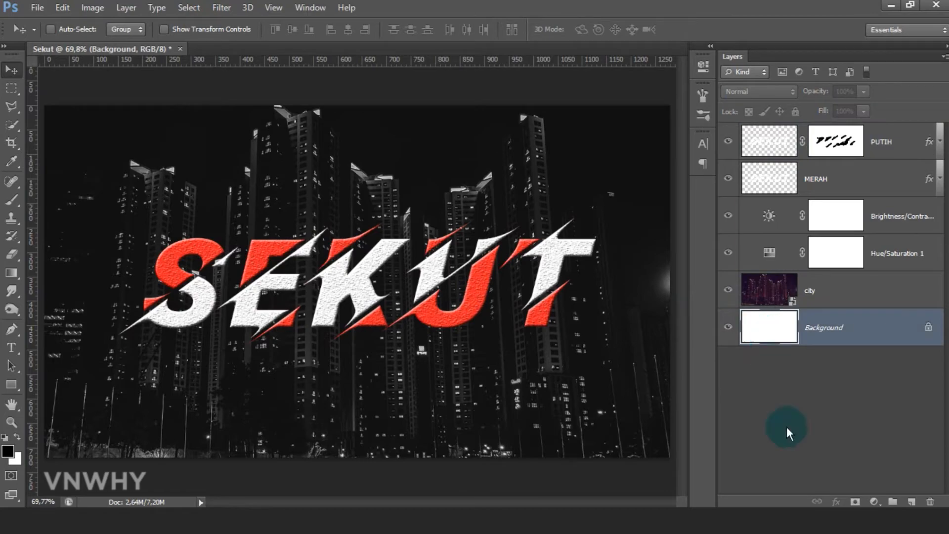
click(895, 501)
click(859, 194)
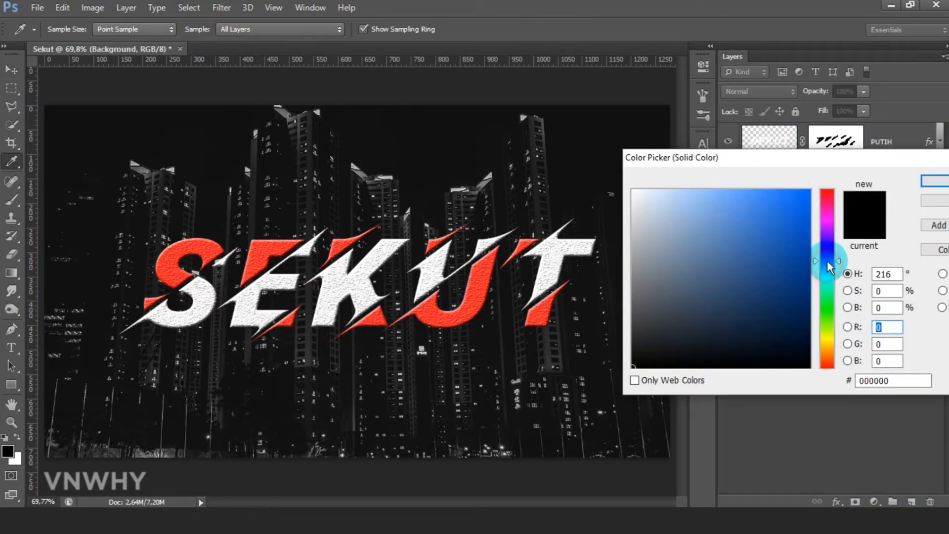
drag(801, 289, 827, 293)
click(935, 181)
Set the blue Color Fill layer's blend mode to Overlay and lower its opacity
click(789, 92)
click(739, 269)
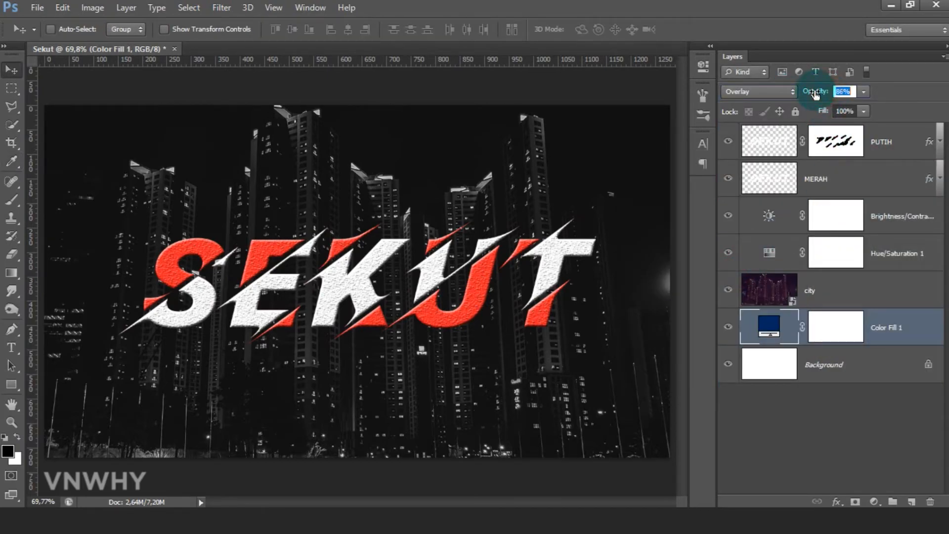
click(773, 92)
click(791, 265)
Try the Overlay, Multiply and Screen blend modes with reduced opacity on the city layer, restoring it to Normal at 100%
click(786, 292)
click(781, 94)
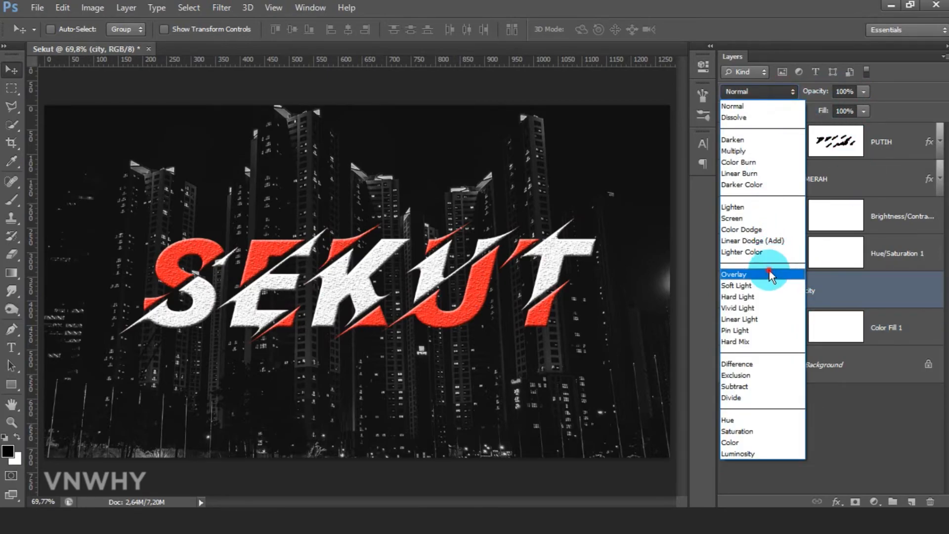
click(769, 271)
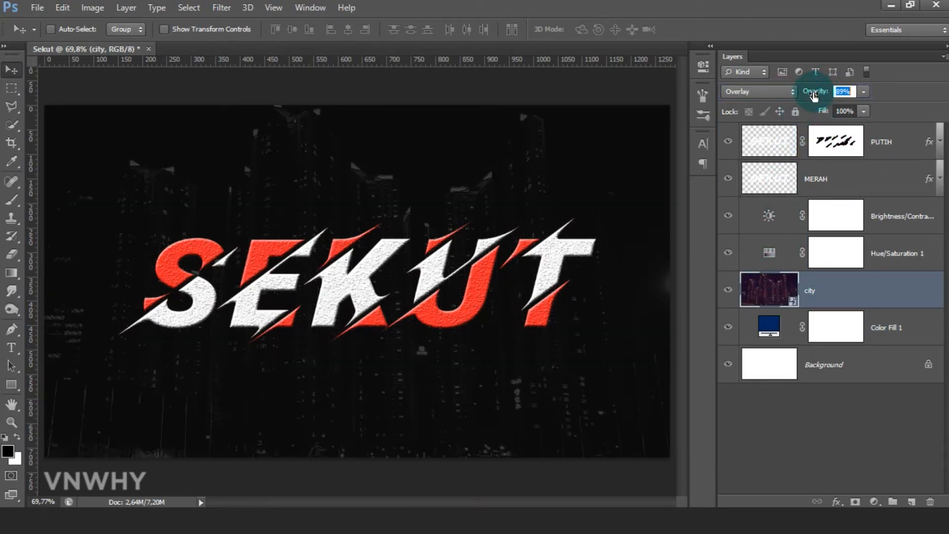
click(782, 92)
click(766, 149)
click(777, 99)
click(759, 218)
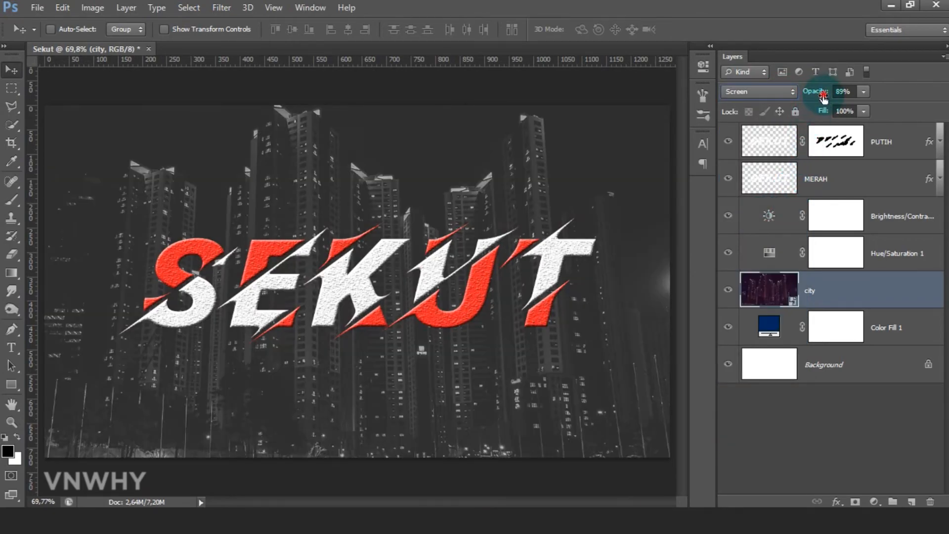
drag(824, 97, 814, 97)
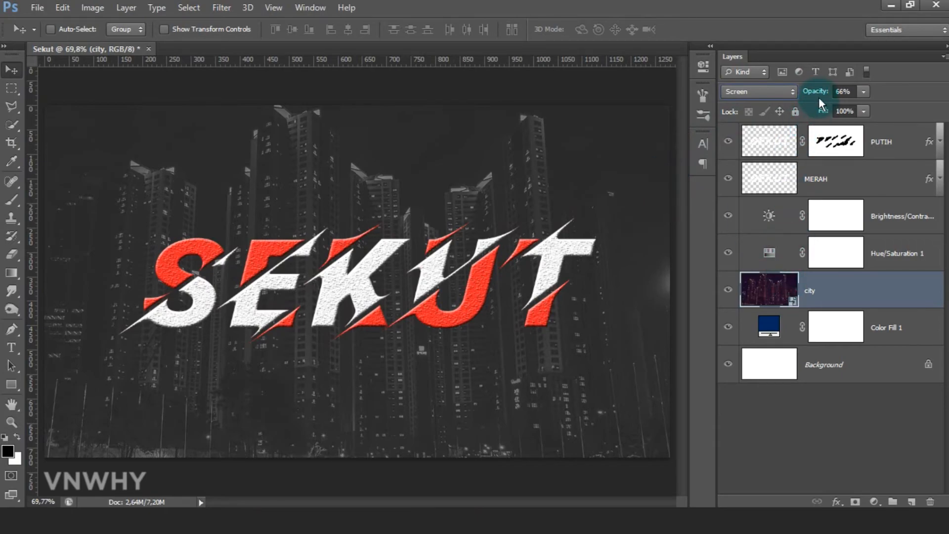
drag(819, 99, 851, 98)
click(773, 91)
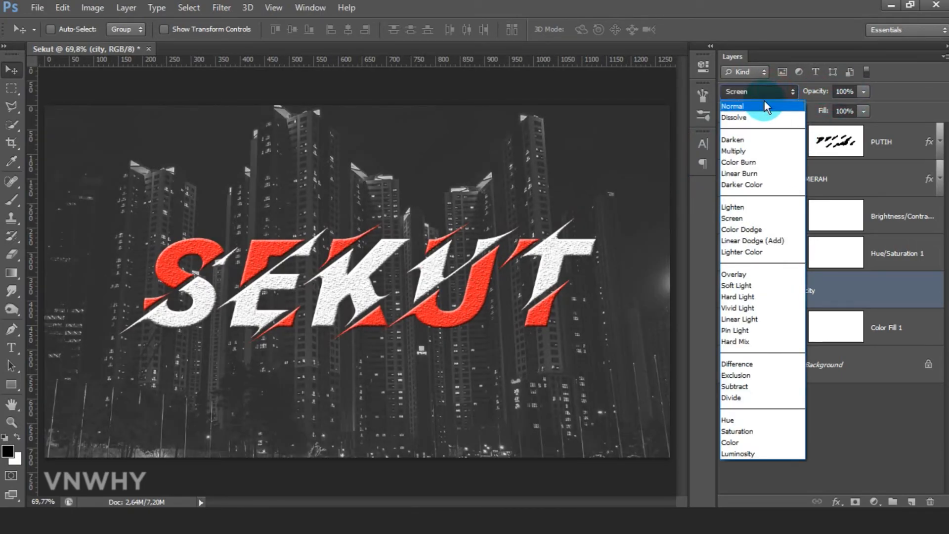
click(764, 101)
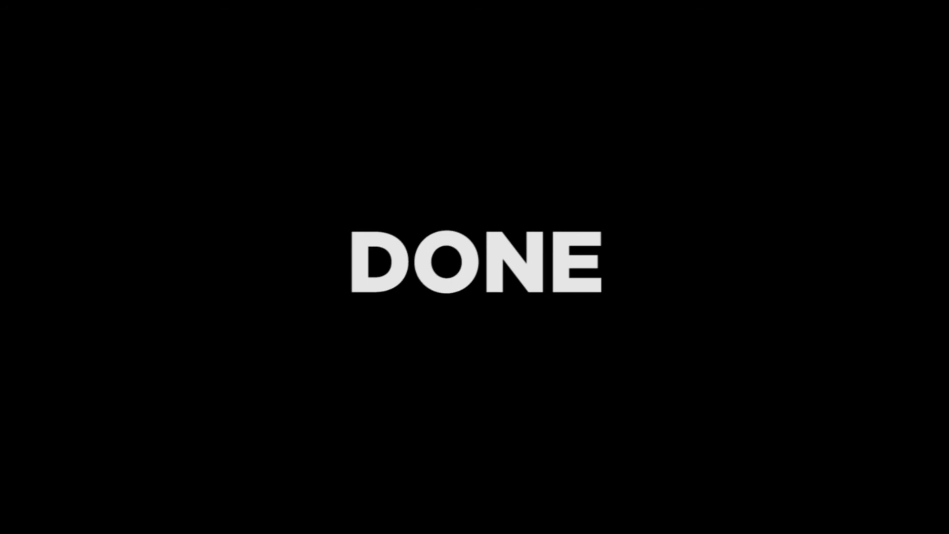